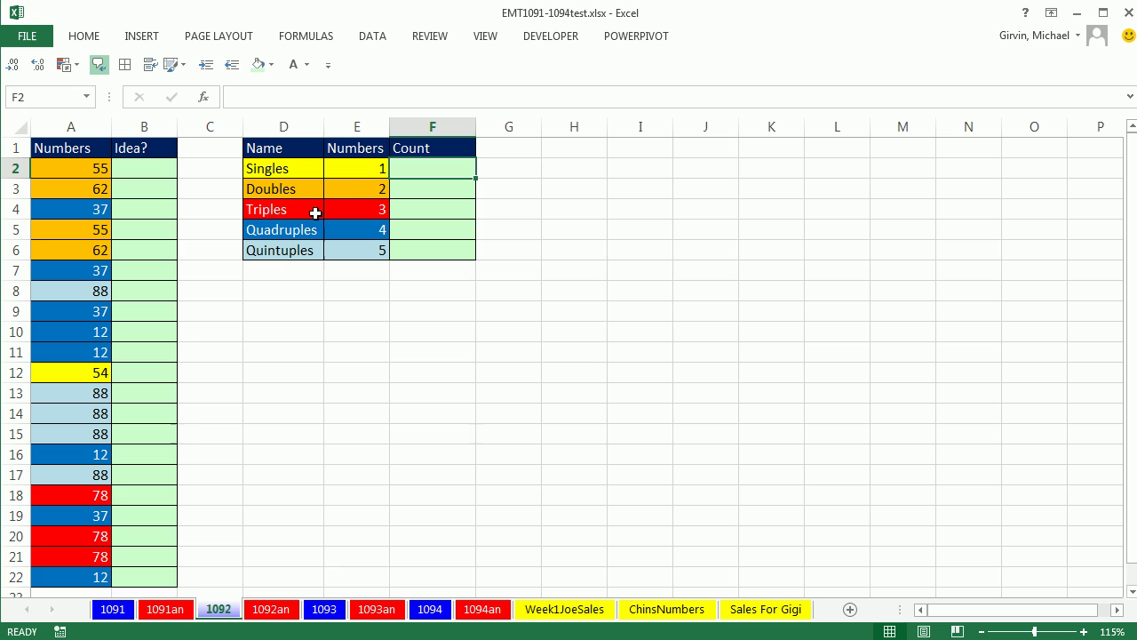
# Select the two 55s and the two 62s in column A to illustrate pairs
pyautogui.click(99, 169)
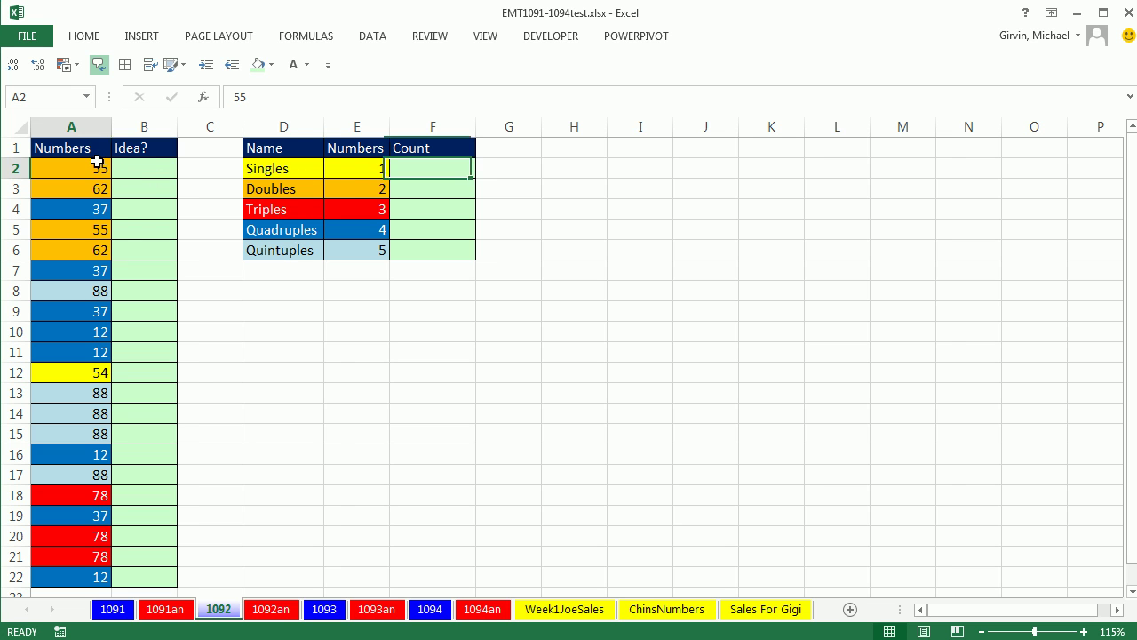
pyautogui.keyDown('ctrl'); pyautogui.click(96, 233); pyautogui.keyUp('ctrl')
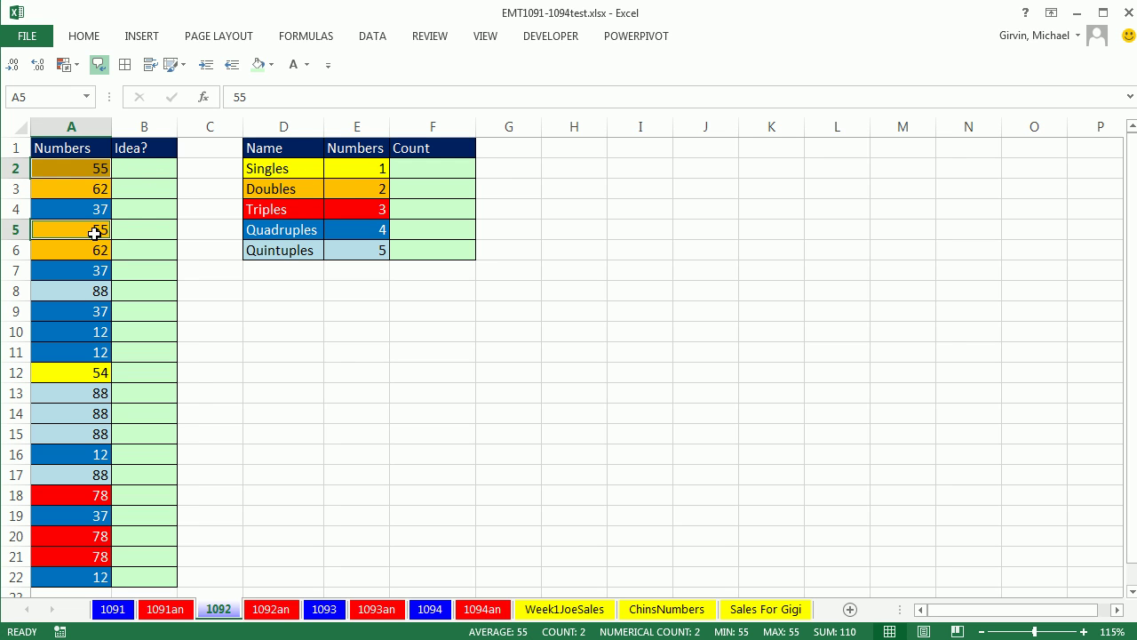
pyautogui.keyDown('ctrl'); pyautogui.click(81, 189); pyautogui.keyUp('ctrl')
pyautogui.keyDown('ctrl'); pyautogui.click(87, 249); pyautogui.keyUp('ctrl')
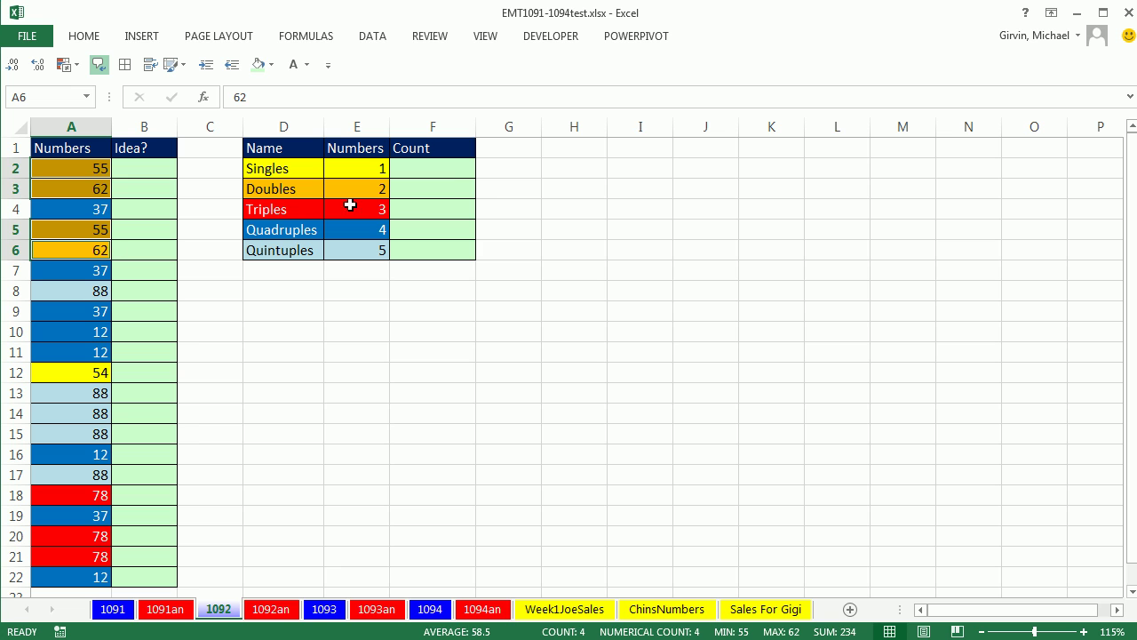
# Enter trial counts of 2 for Doubles and 1 for Quintuples, then clear F2:F6
pyautogui.click(456, 188)
pyautogui.write('2')
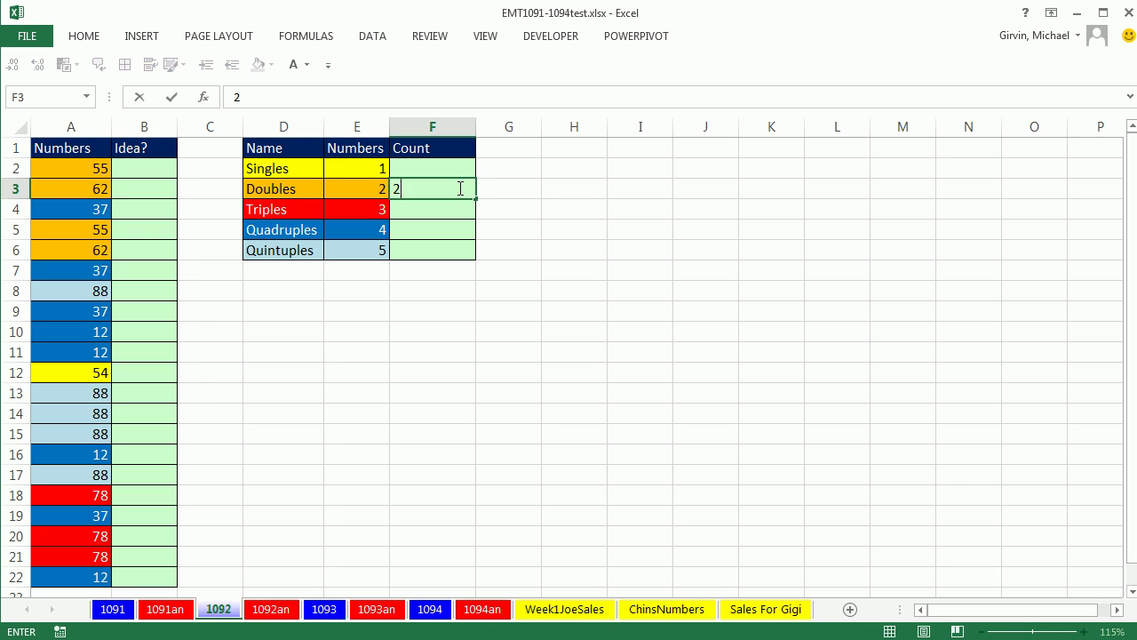
pyautogui.press('Return')
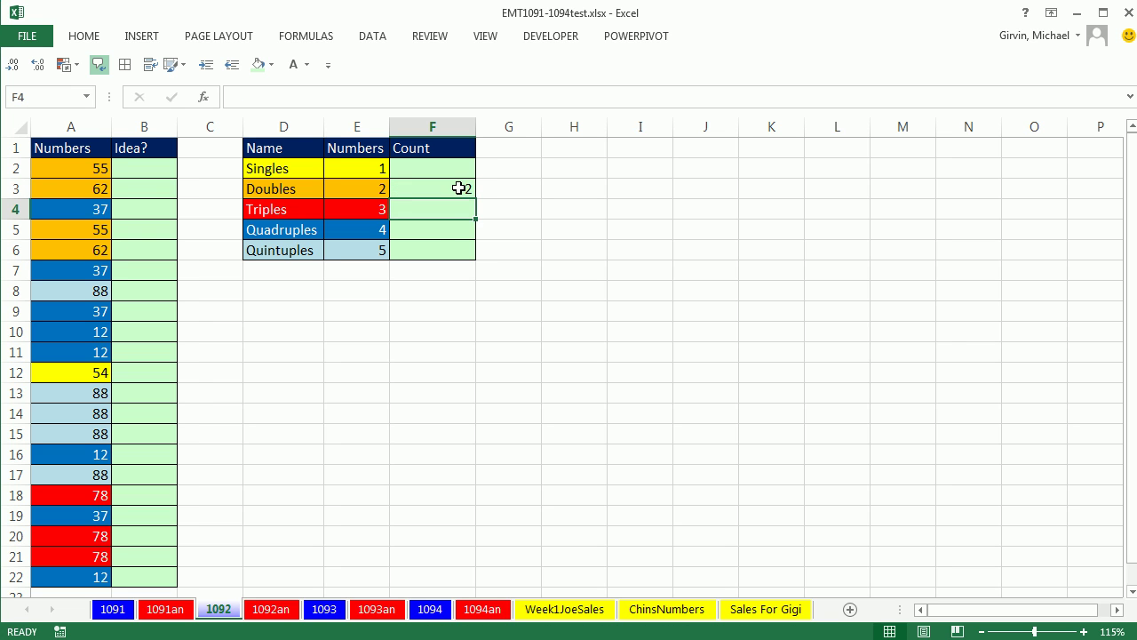
pyautogui.click(447, 251)
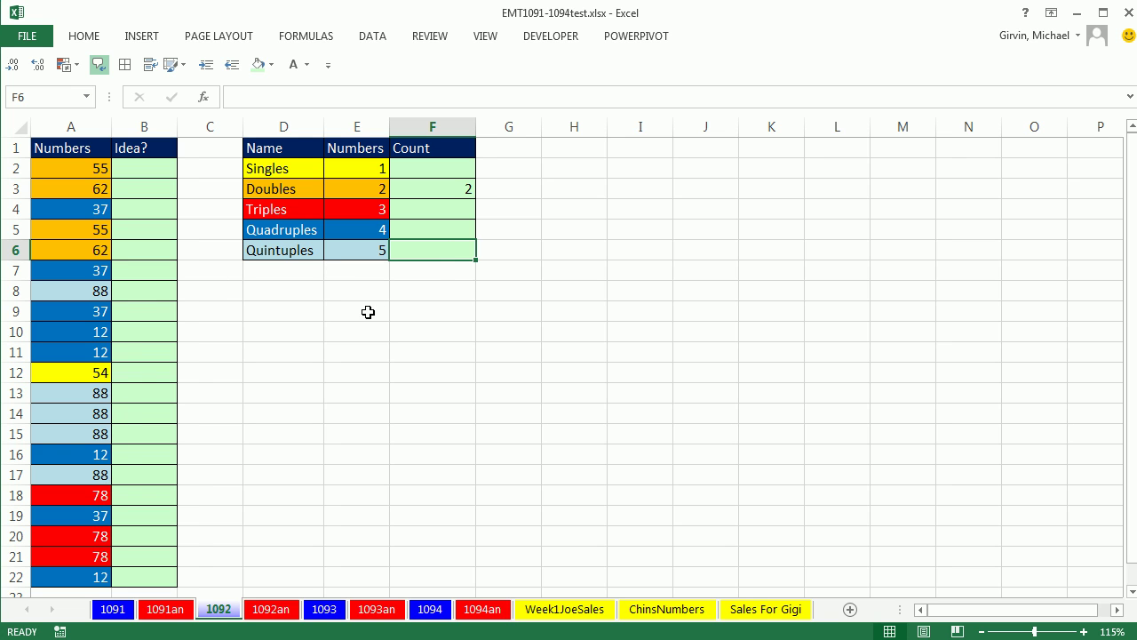
pyautogui.write('1')
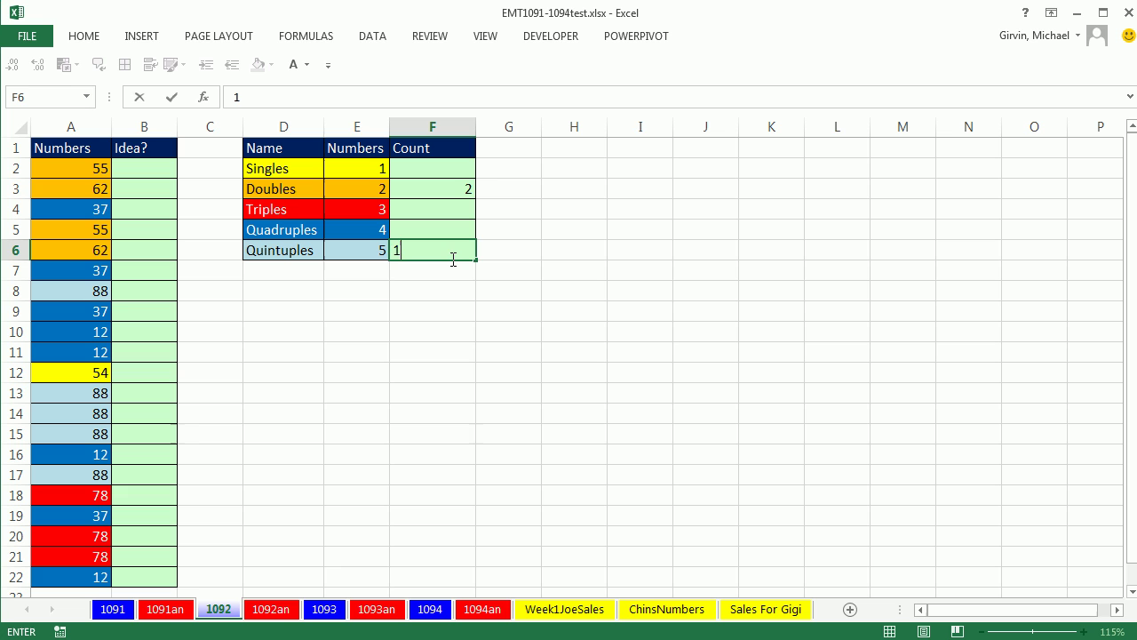
pyautogui.hotkey('ctrl', 'Return')
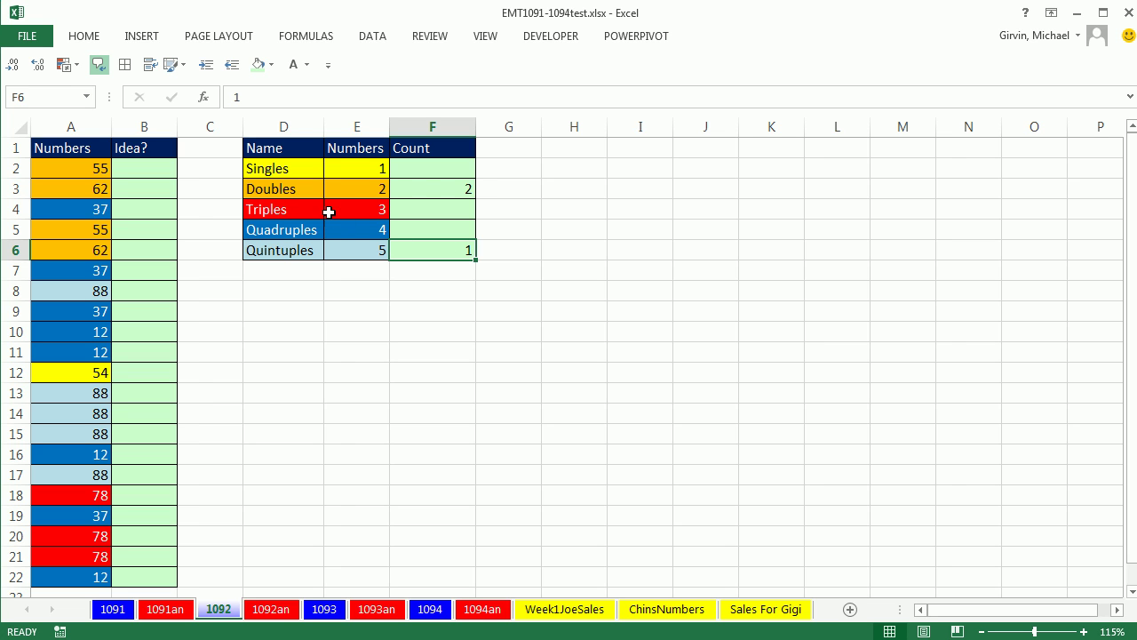
pyautogui.moveTo(433, 168); pyautogui.dragTo(450, 252)
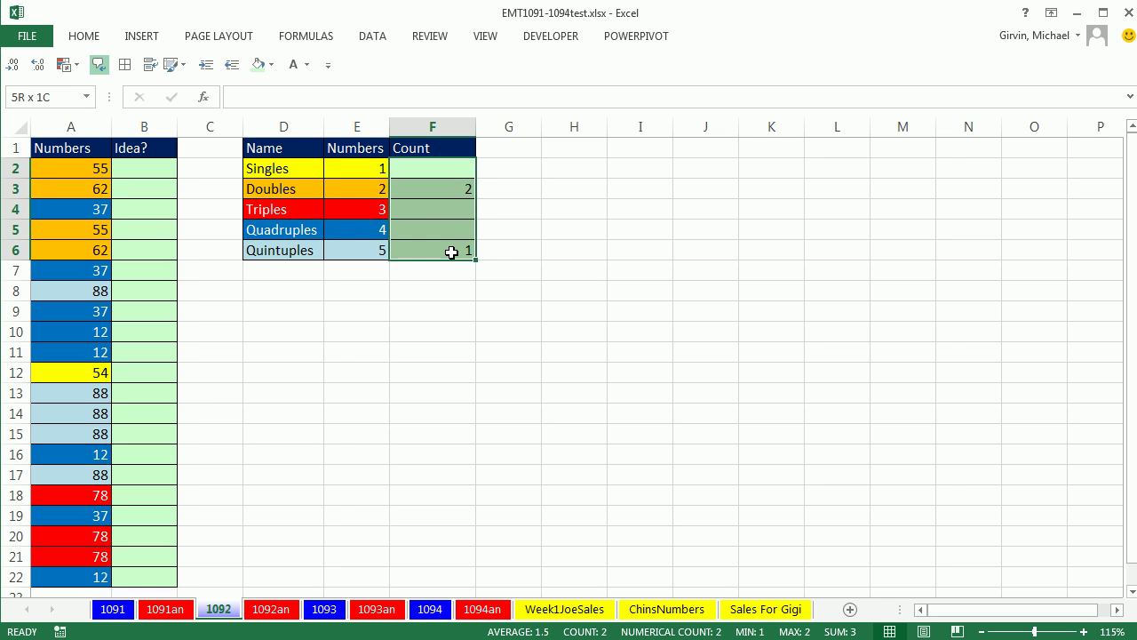
pyautogui.press('Delete')
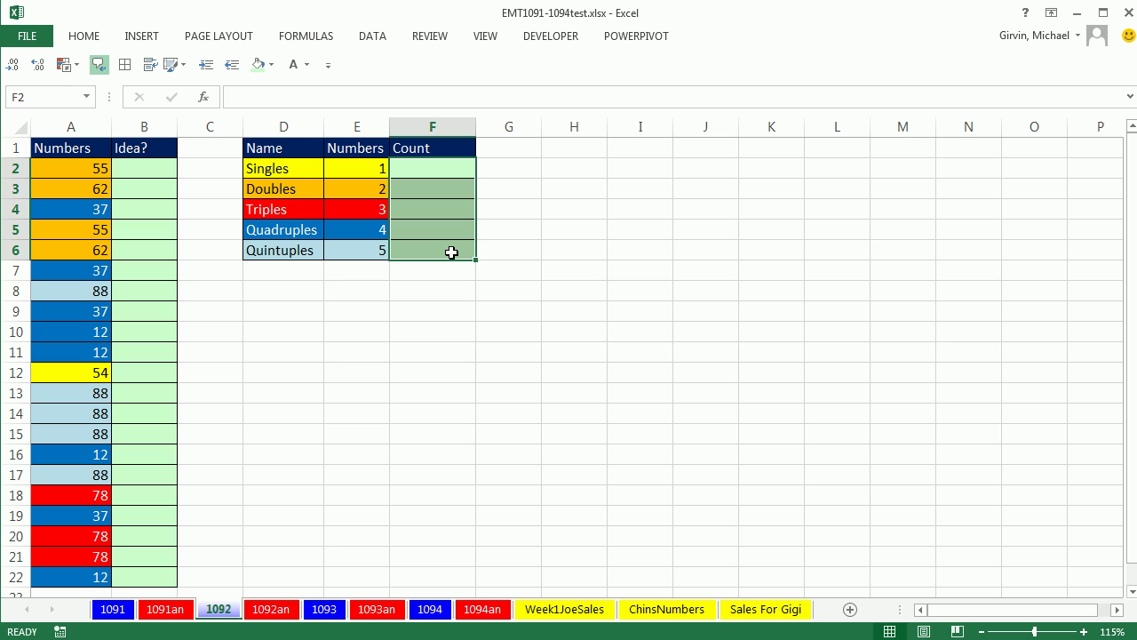
# Enter =COUNTIF($A$2:$A$22,A2) in B2 and fill it down to B22
pyautogui.click(158, 177)
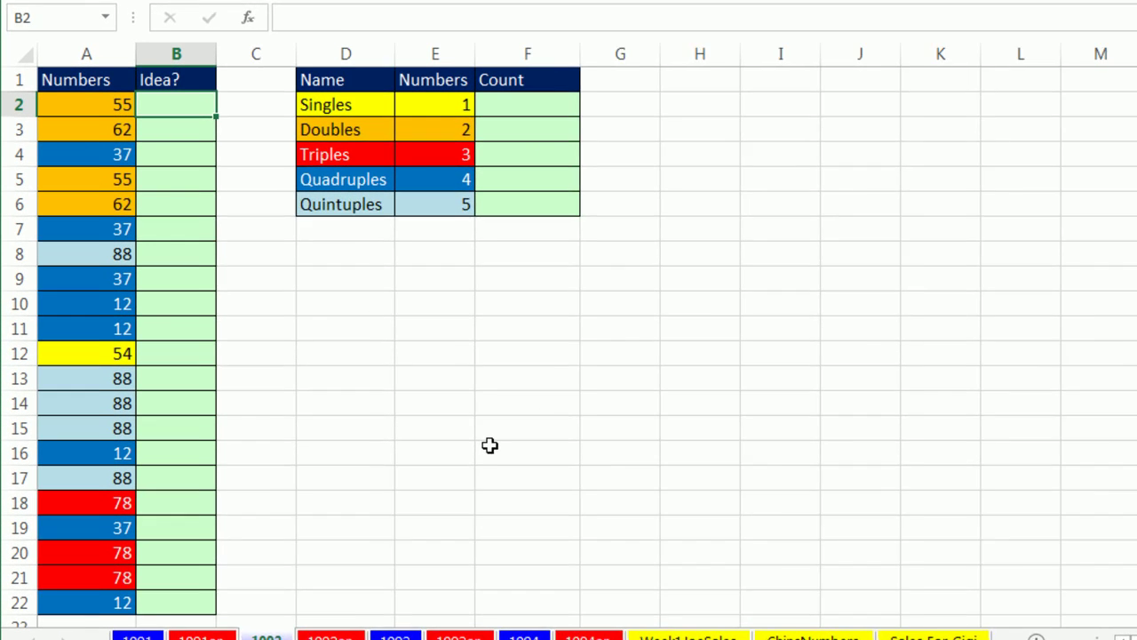
pyautogui.write('=')
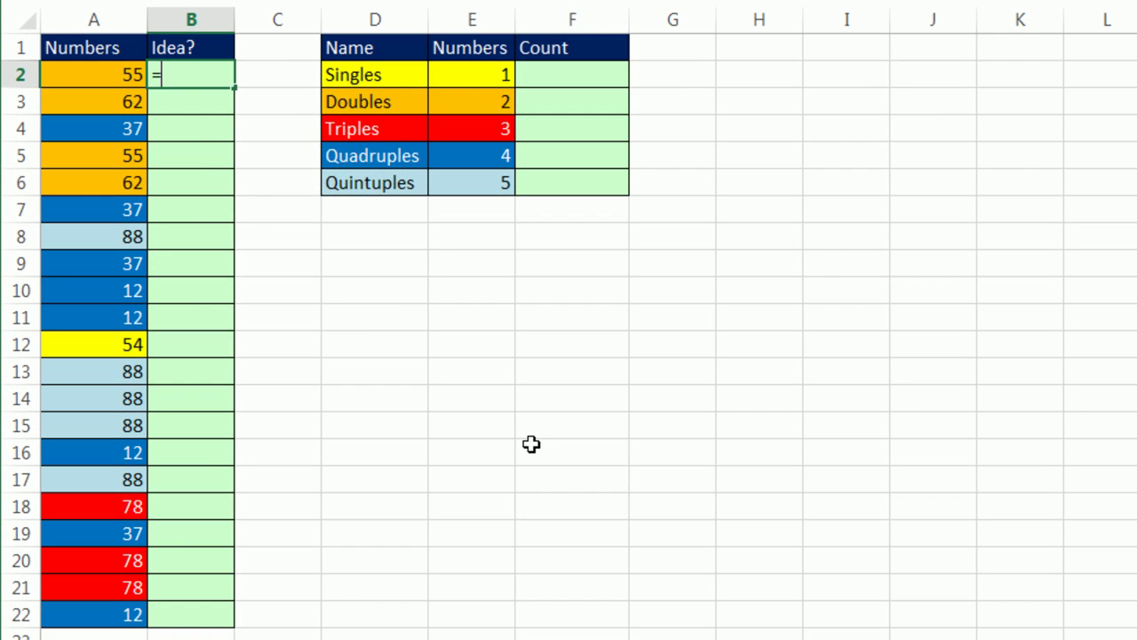
pyautogui.write('counti')
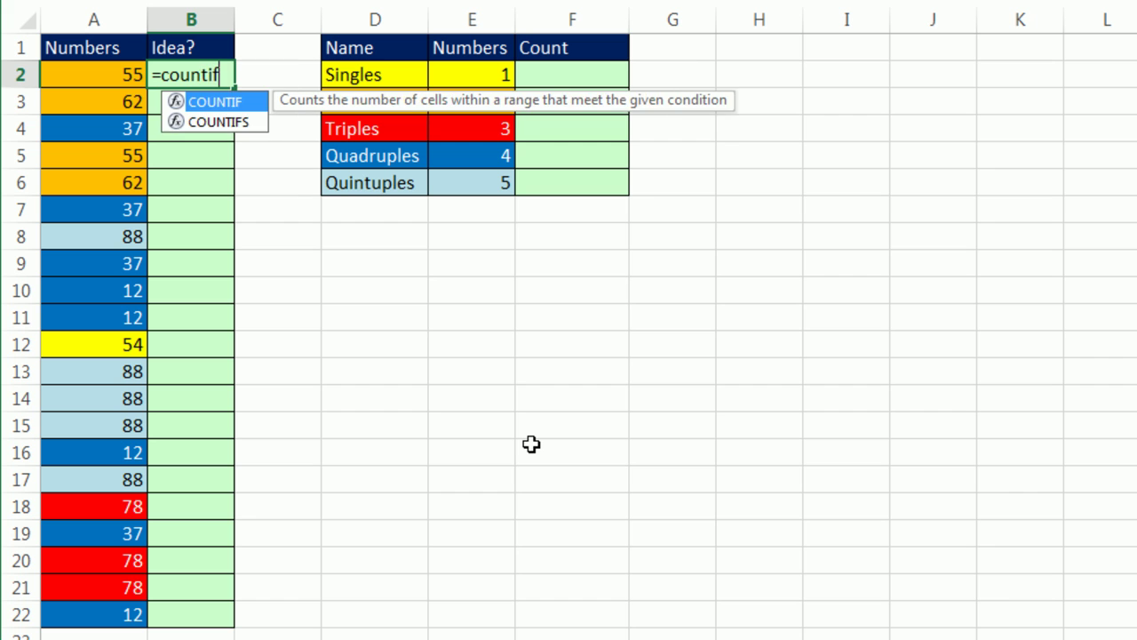
pyautogui.write('f')
pyautogui.press('Tab')
pyautogui.click(122, 78)
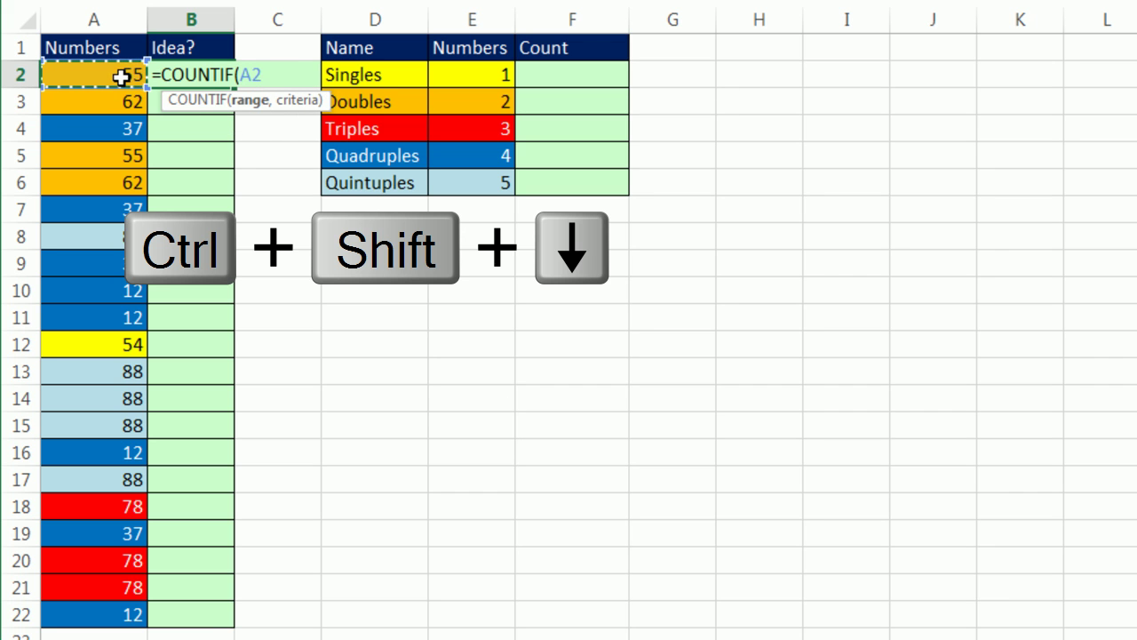
pyautogui.hotkey('ctrl', 'shift', 'Down')
pyautogui.press('F4')
pyautogui.write(',')
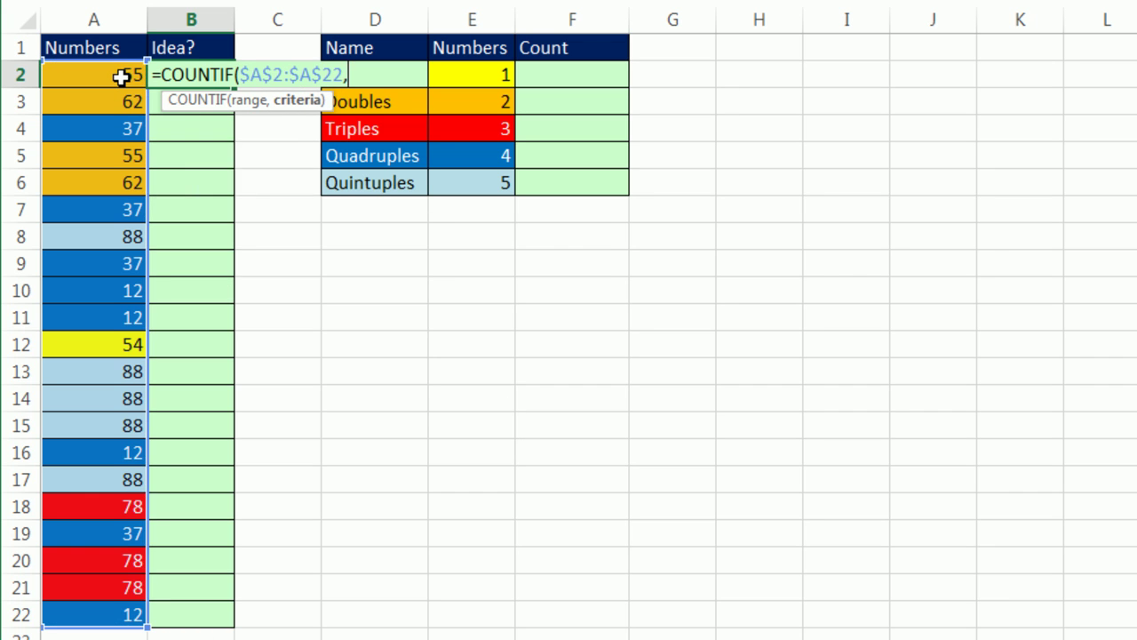
pyautogui.press('Left')
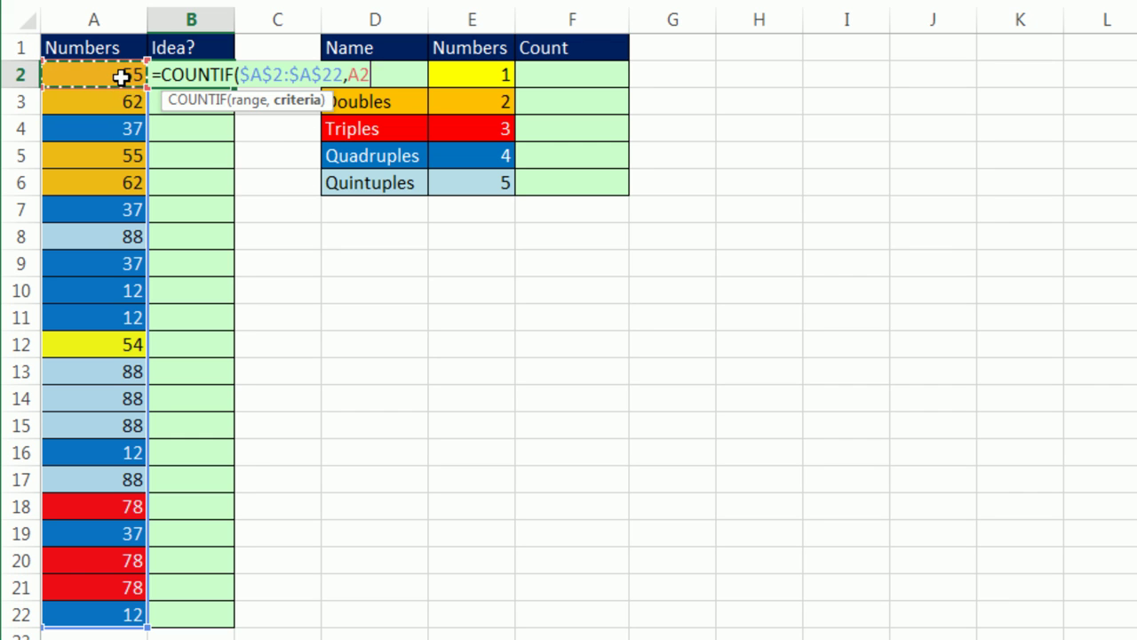
pyautogui.hotkey('ctrl', 'Return')
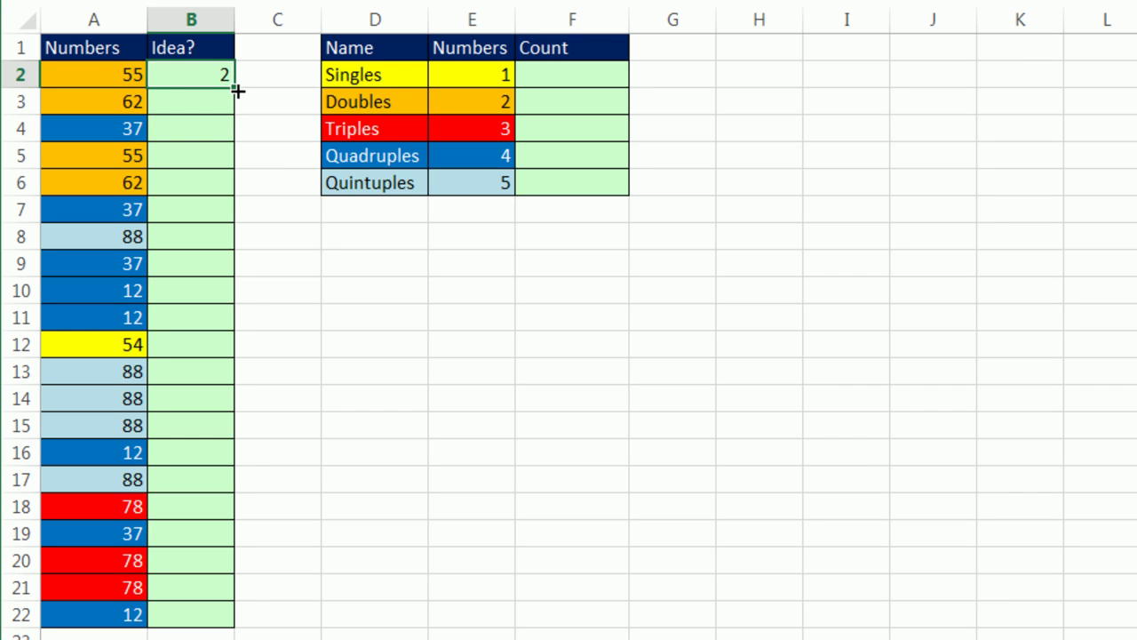
pyautogui.doubleClick(237, 89)
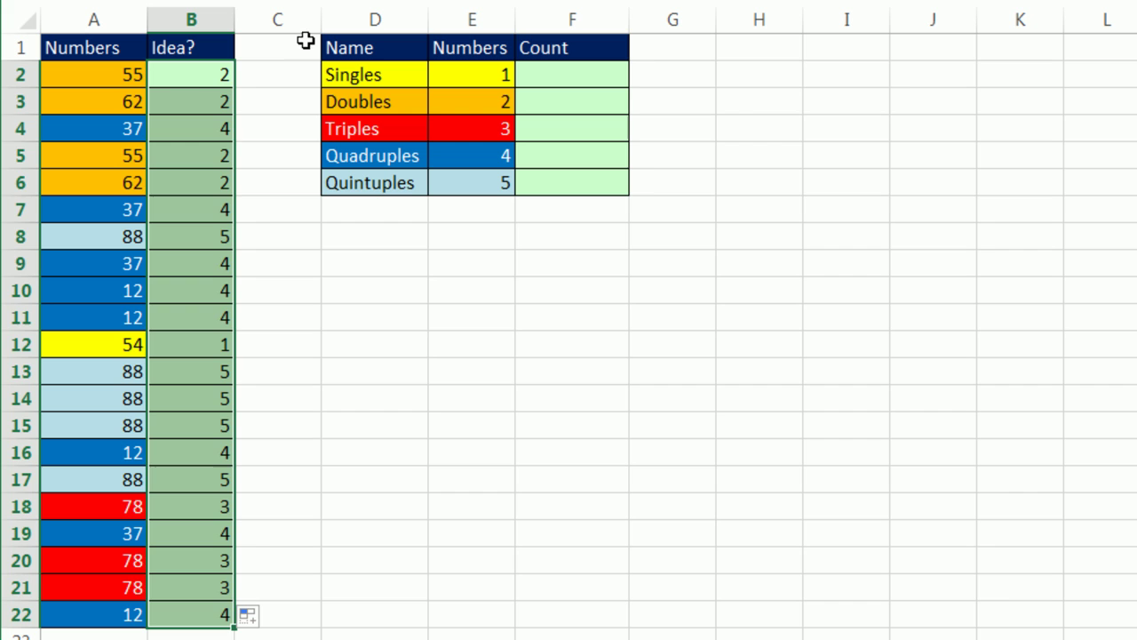
# Compare the occurrence counts shown in B2, B5 and B3 for 62
pyautogui.click(199, 78)
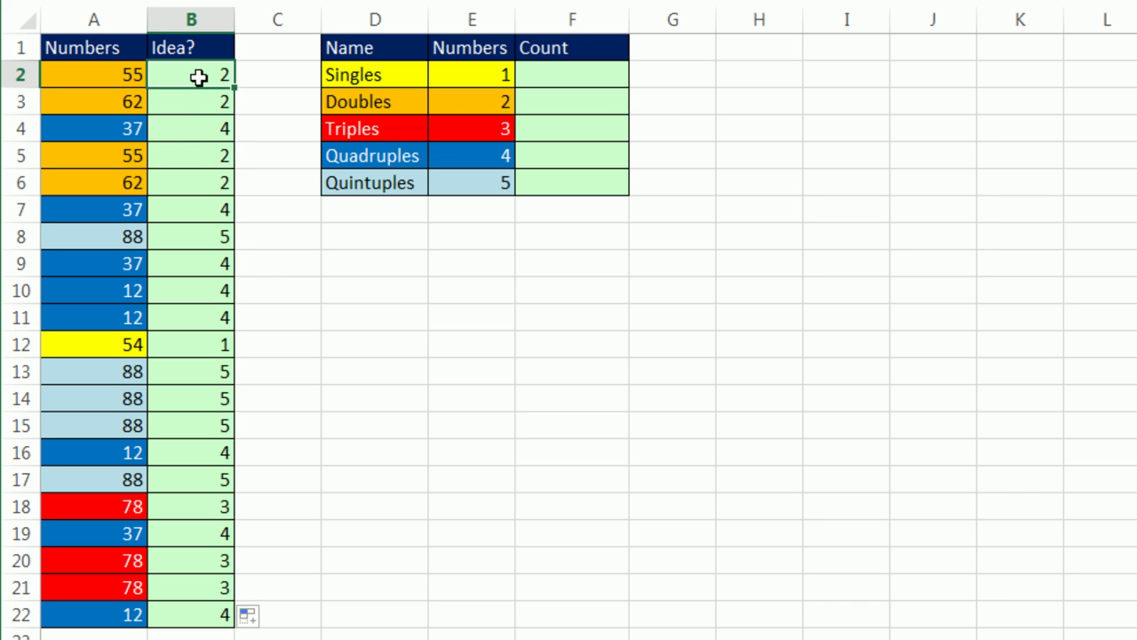
pyautogui.keyDown('ctrl'); pyautogui.click(189, 159); pyautogui.keyUp('ctrl')
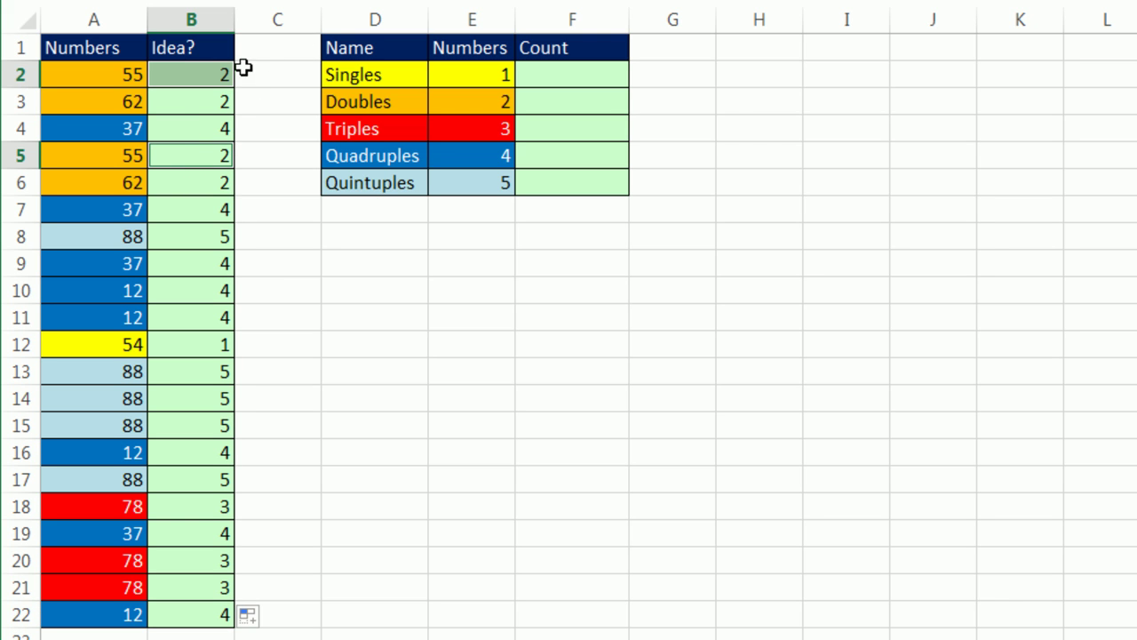
pyautogui.click(183, 108)
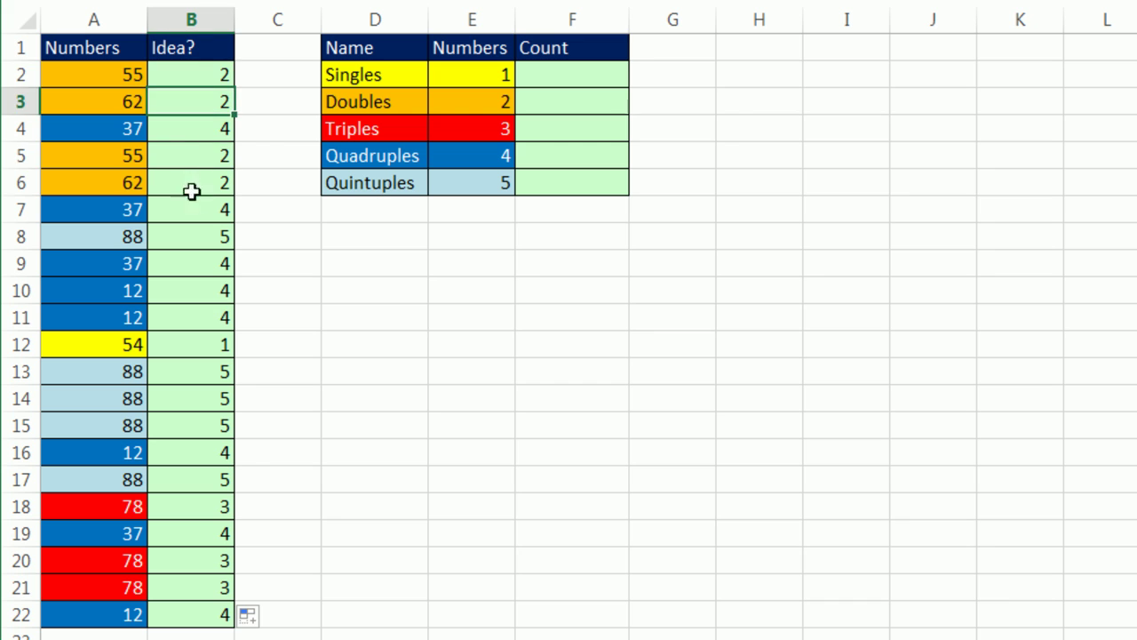
pyautogui.click(189, 182)
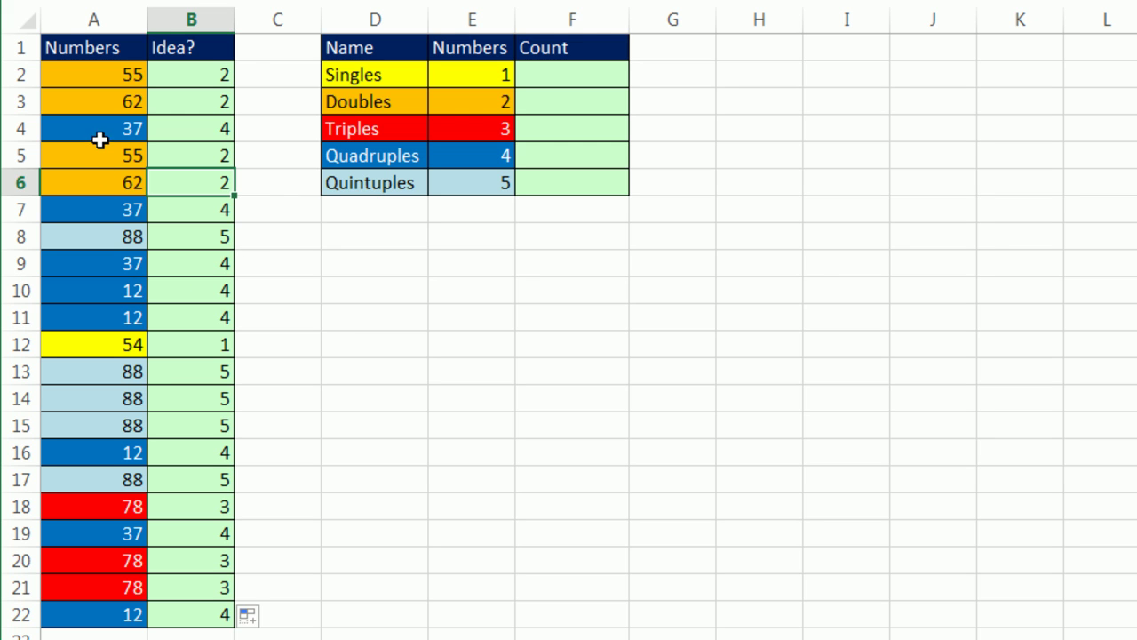
pyautogui.click(94, 129)
pyautogui.click(196, 135)
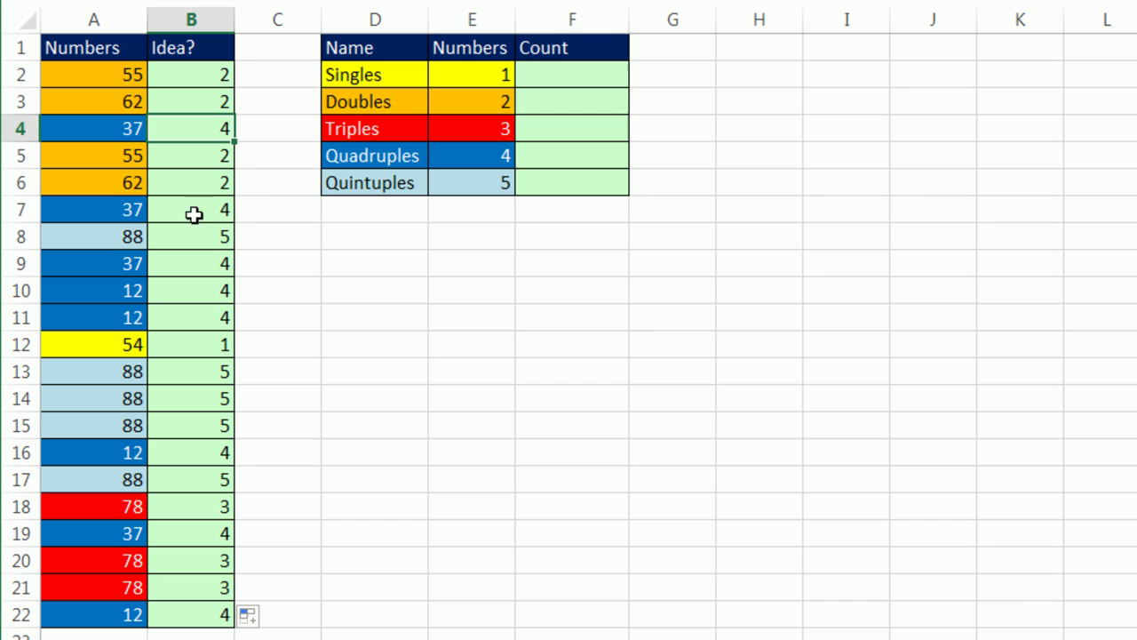
pyautogui.keyDown('ctrl'); pyautogui.click(195, 208); pyautogui.keyUp('ctrl')
pyautogui.keyDown('ctrl'); pyautogui.click(194, 271); pyautogui.keyUp('ctrl')
pyautogui.keyDown('ctrl'); pyautogui.click(190, 295); pyautogui.keyUp('ctrl')
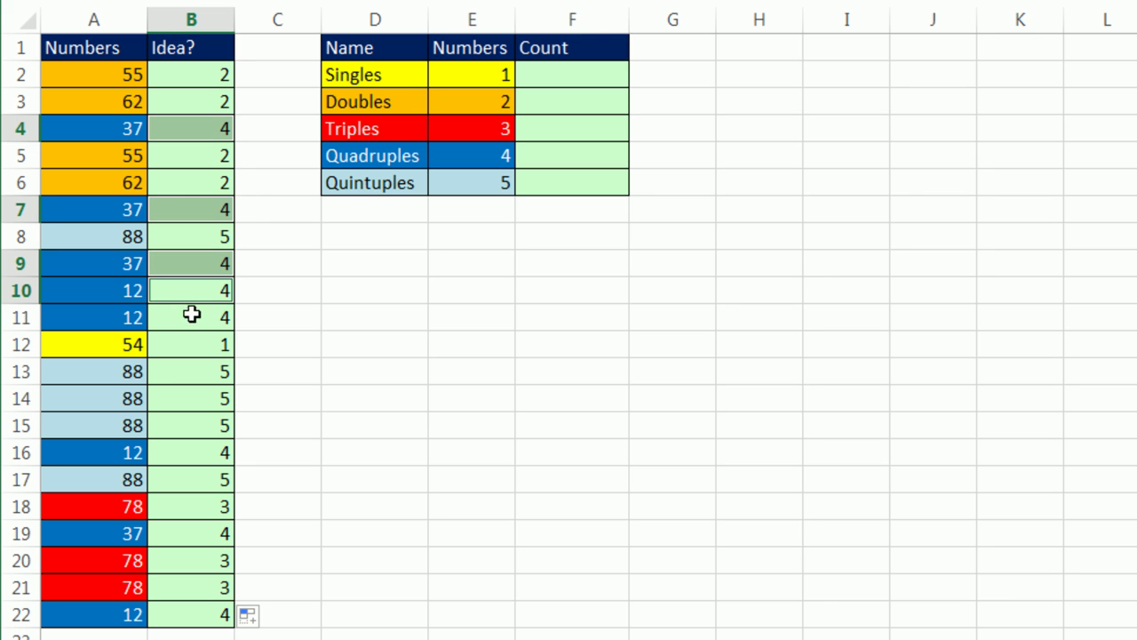
pyautogui.keyDown('ctrl'); pyautogui.click(192, 317); pyautogui.keyUp('ctrl')
pyautogui.keyDown('ctrl'); pyautogui.click(179, 455); pyautogui.keyUp('ctrl')
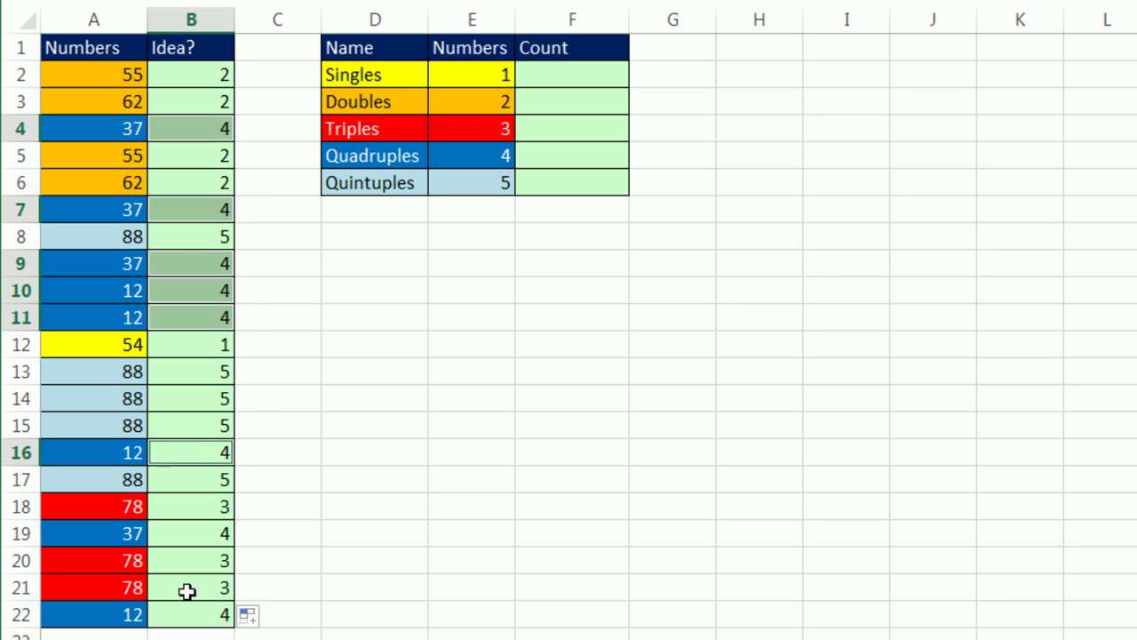
pyautogui.keyDown('ctrl'); pyautogui.click(185, 533); pyautogui.keyUp('ctrl')
pyautogui.keyDown('ctrl'); pyautogui.click(207, 614); pyautogui.keyUp('ctrl')
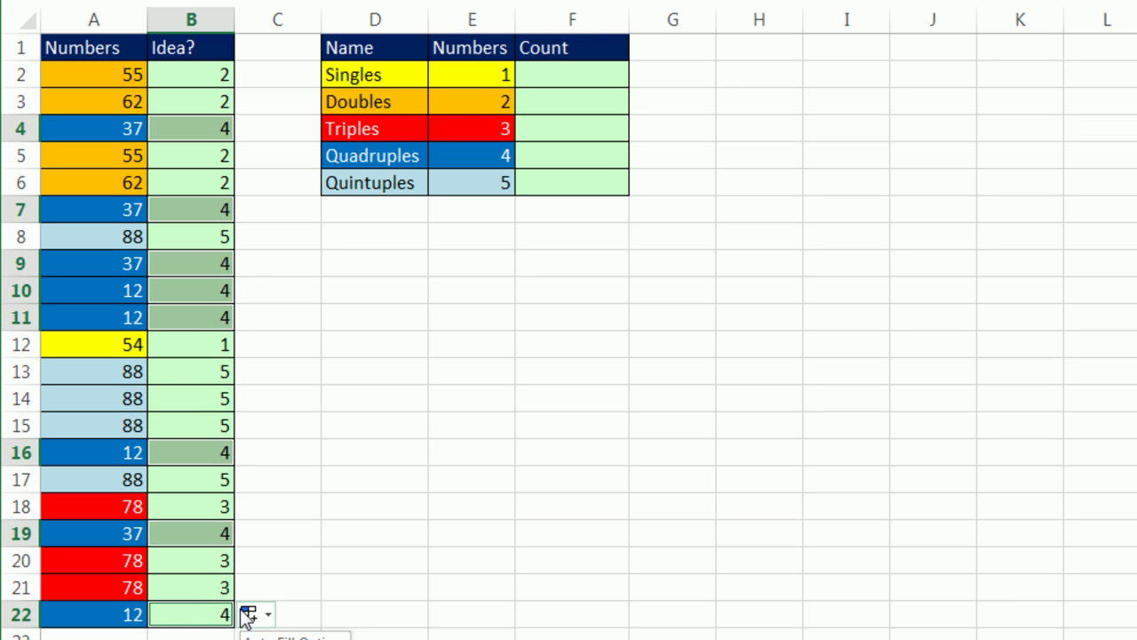
pyautogui.click(203, 355)
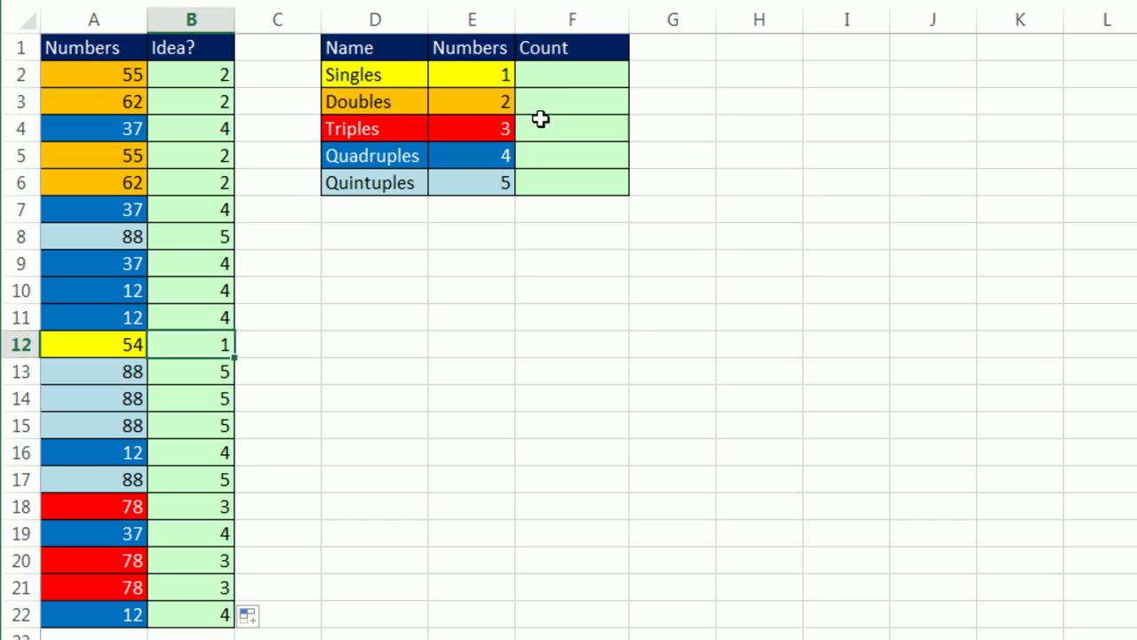
pyautogui.click(569, 76)
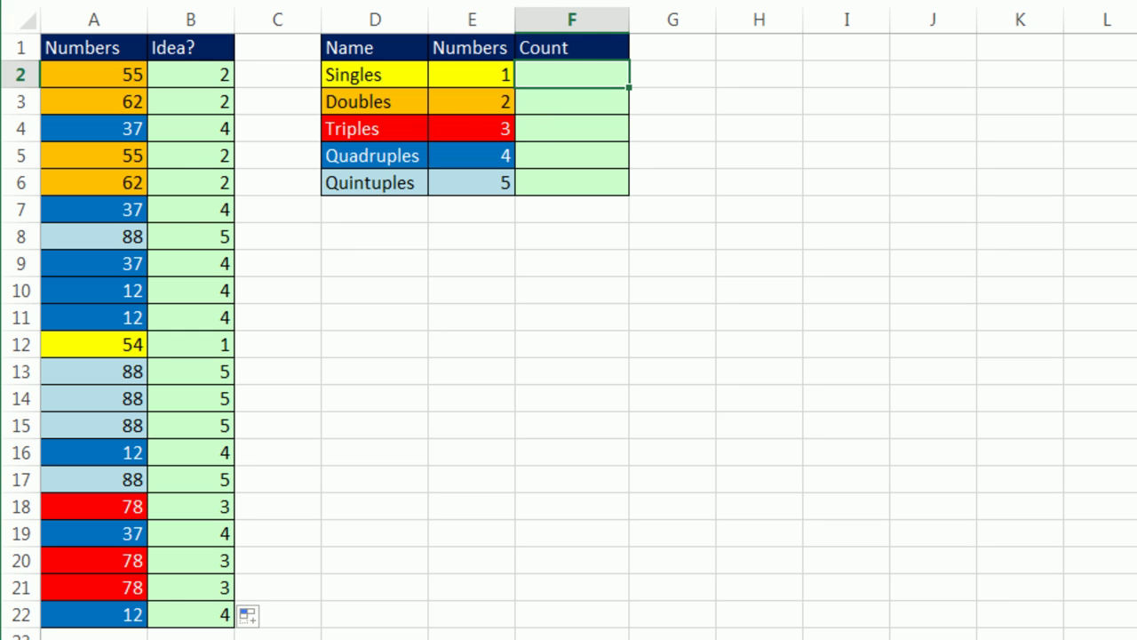
pyautogui.doubleClick(201, 76)
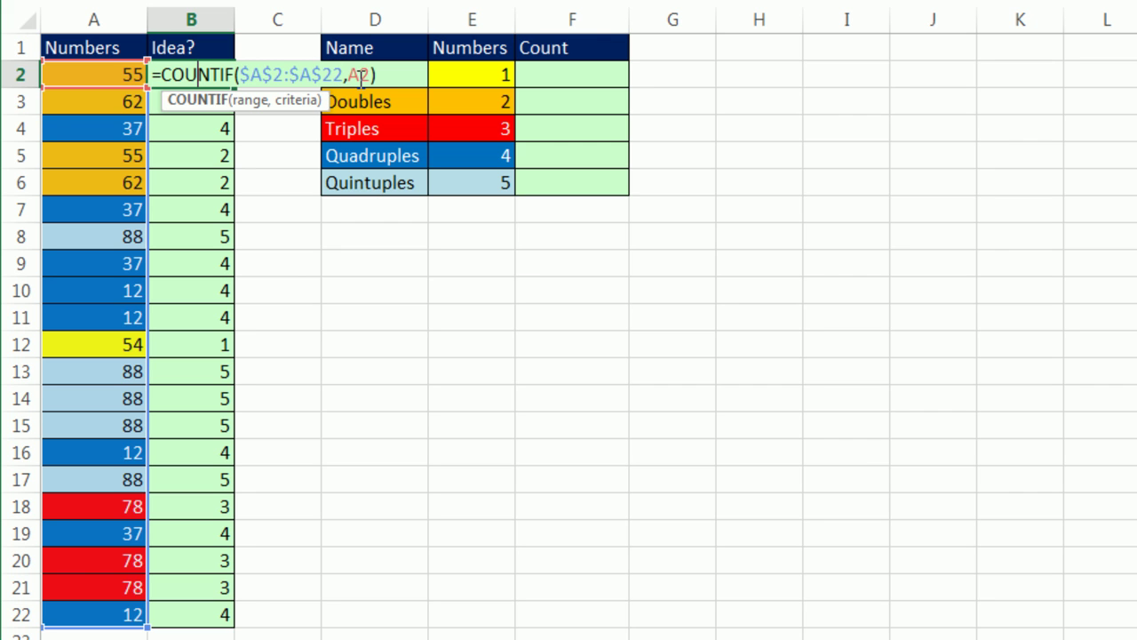
pyautogui.press('Return')
pyautogui.doubleClick(180, 102)
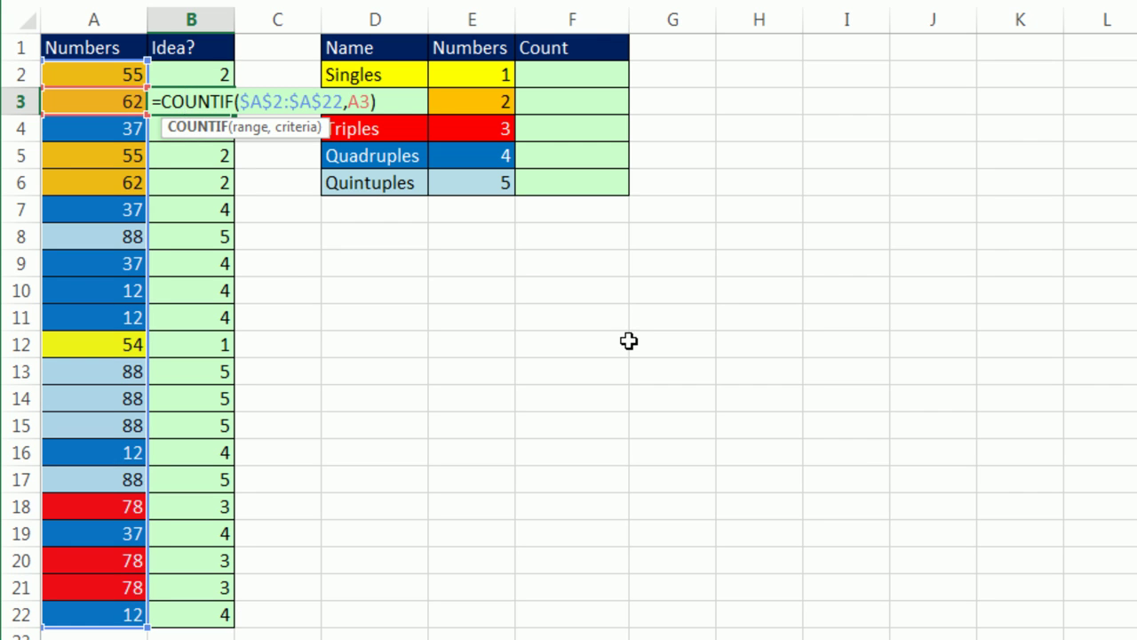
pyautogui.press('Return')
pyautogui.press('F2')
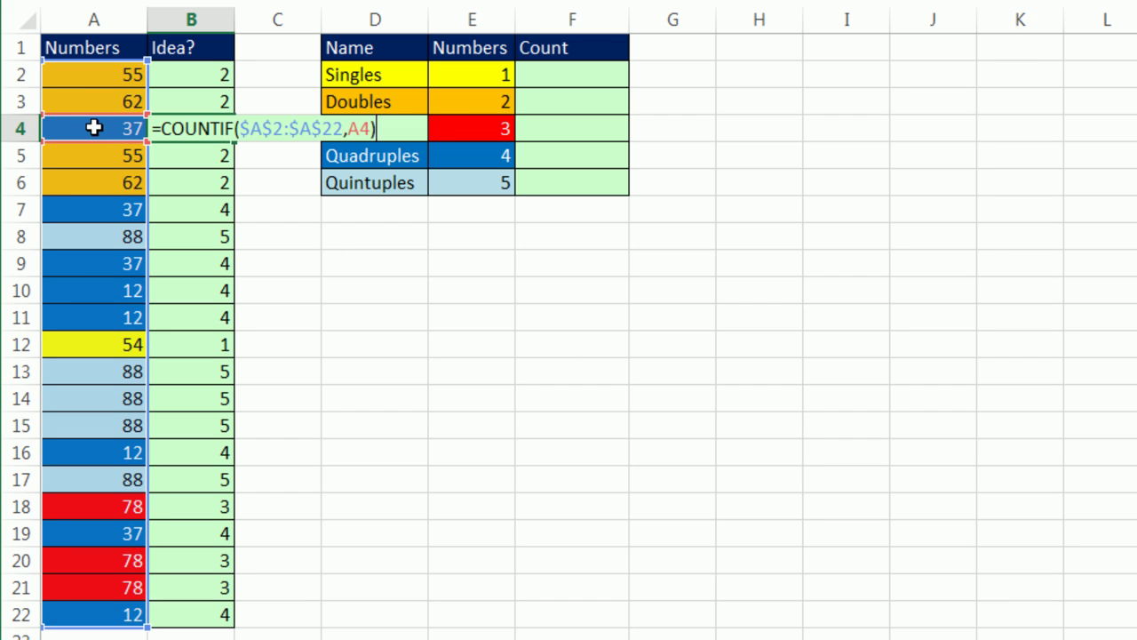
pyautogui.press('Return')
pyautogui.press('F2')
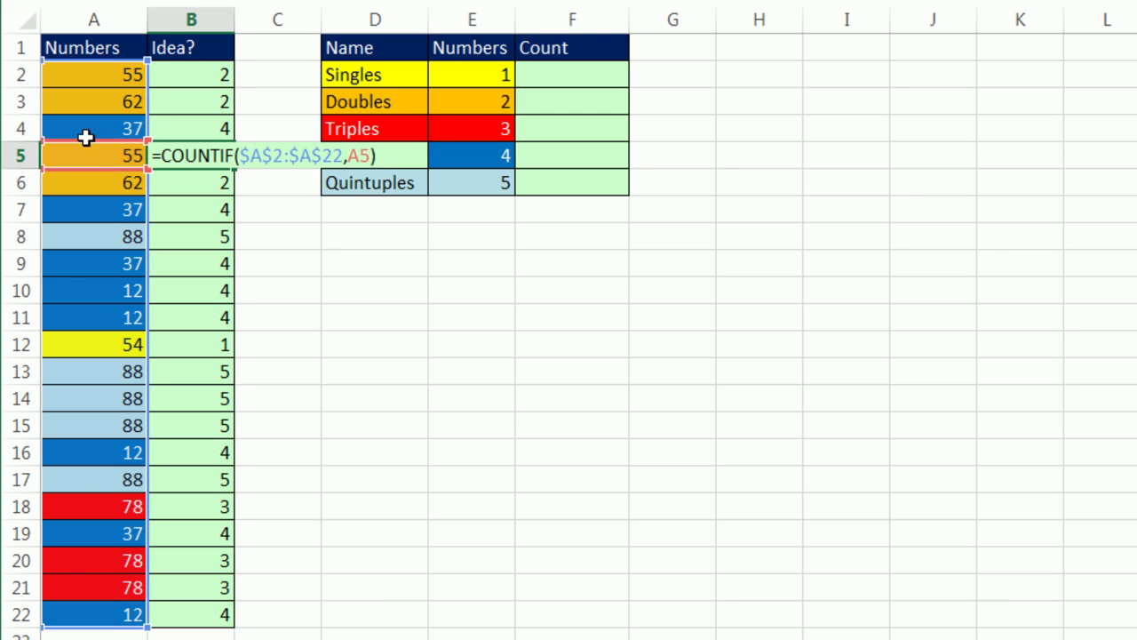
pyautogui.click(372, 158)
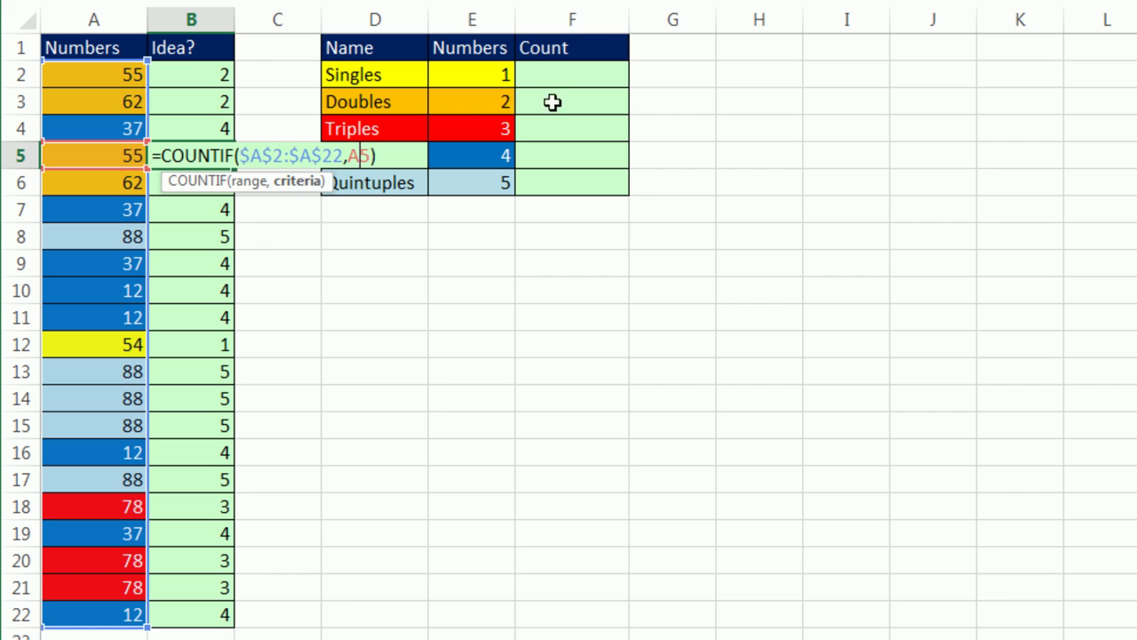
# In F2 build the draft formula =COUNTIF($A$2:$A$23,$A$2:$A$22)
pyautogui.click(593, 69)
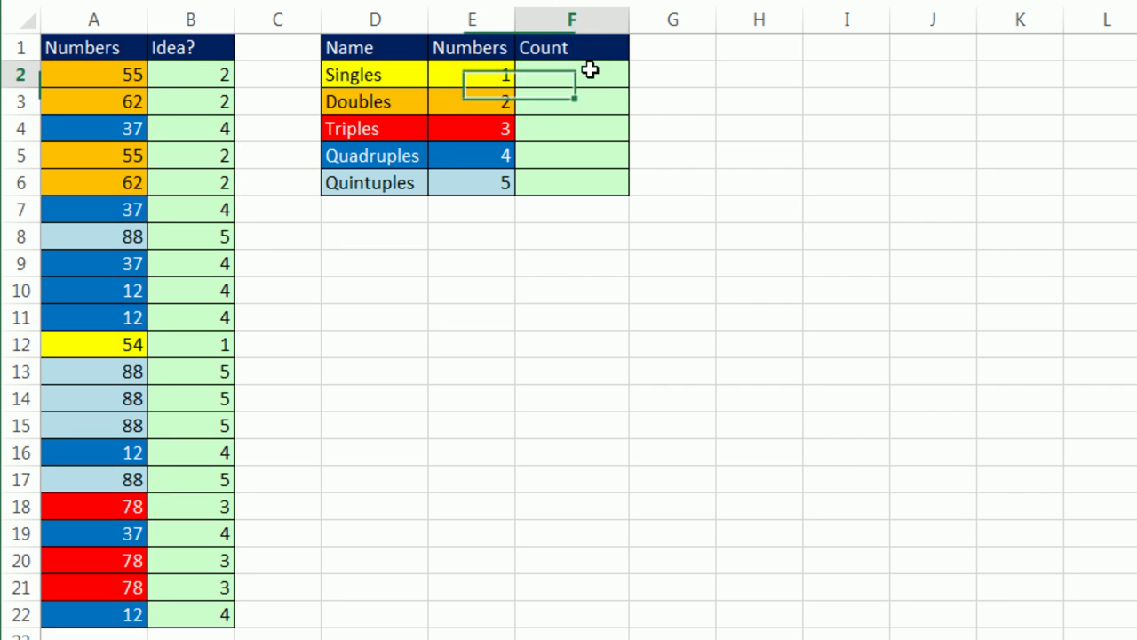
pyautogui.write('=counti')
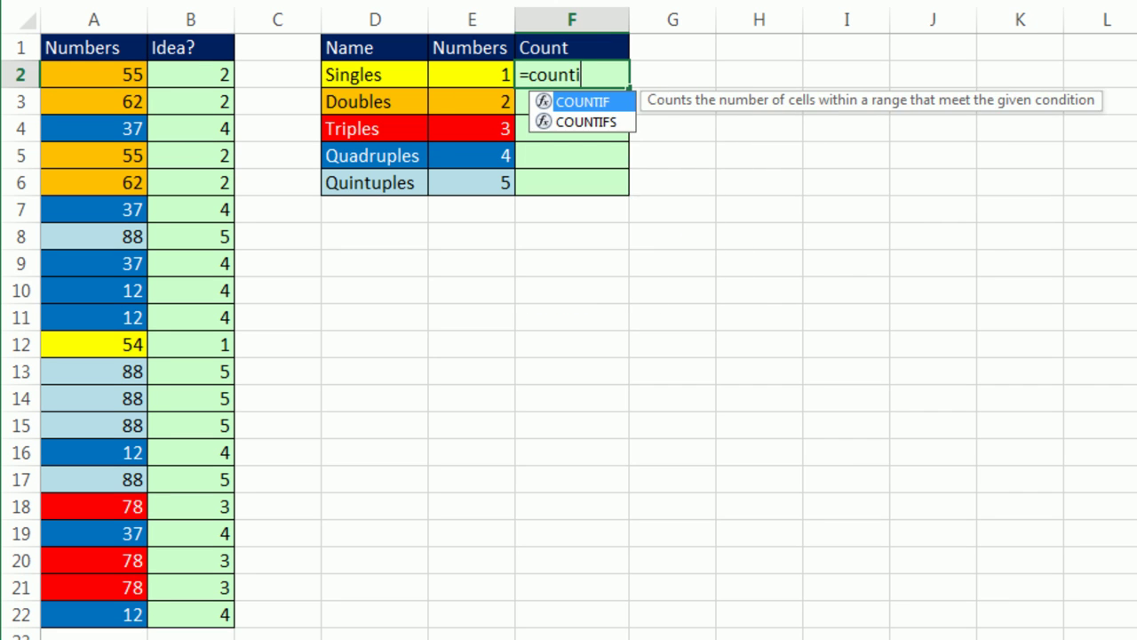
pyautogui.press('Tab')
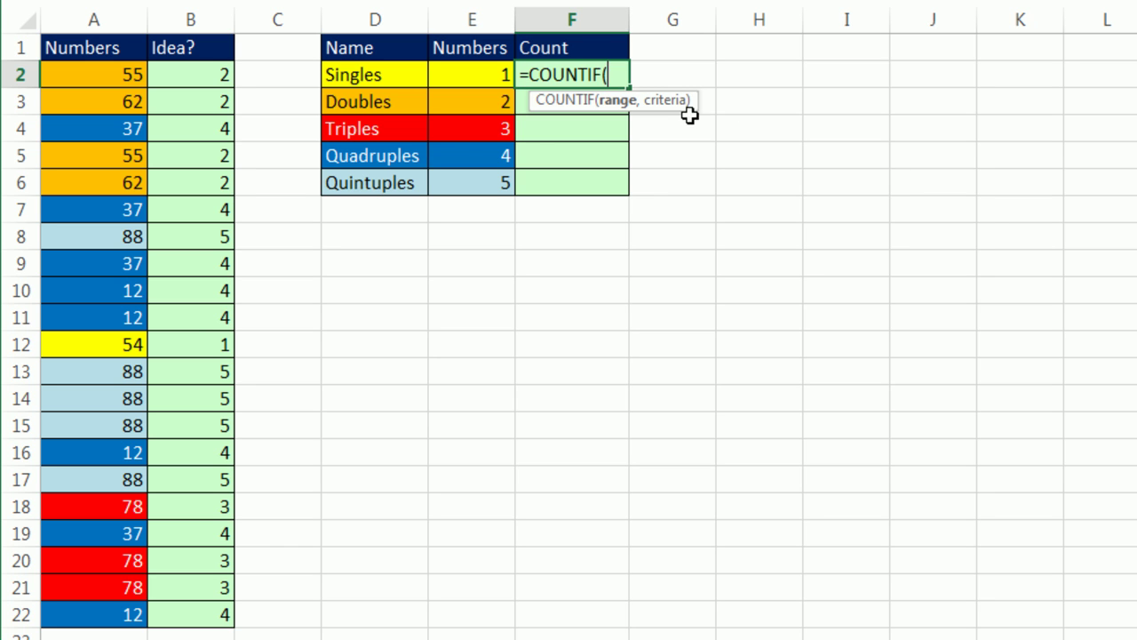
pyautogui.moveTo(82, 64); pyautogui.dragTo(115, 624)
pyautogui.press('F4')
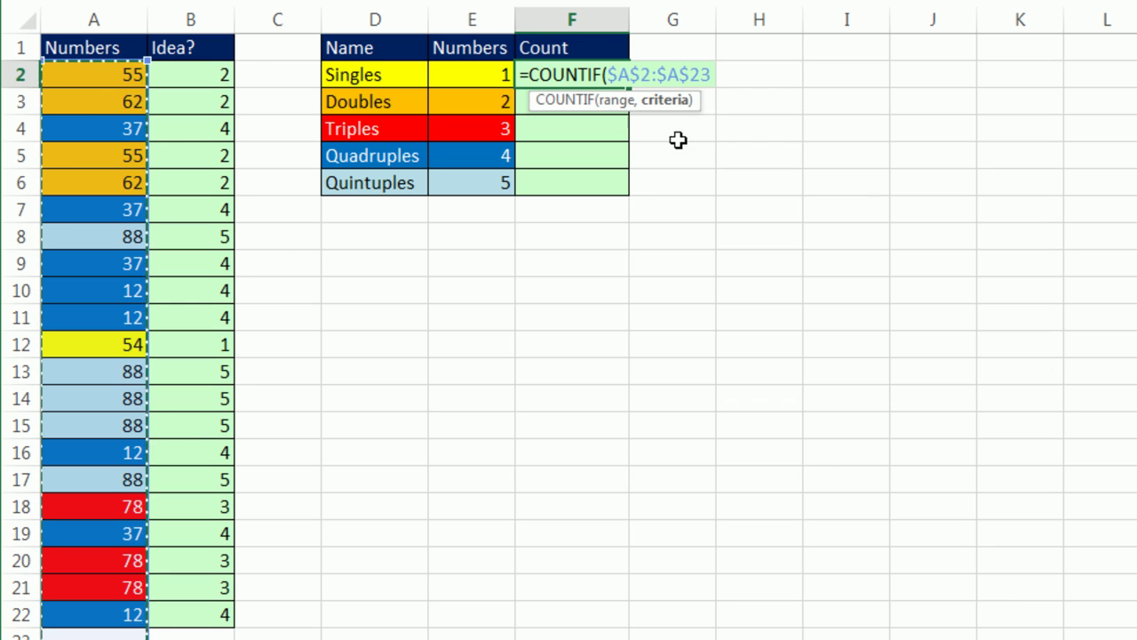
pyautogui.write(',')
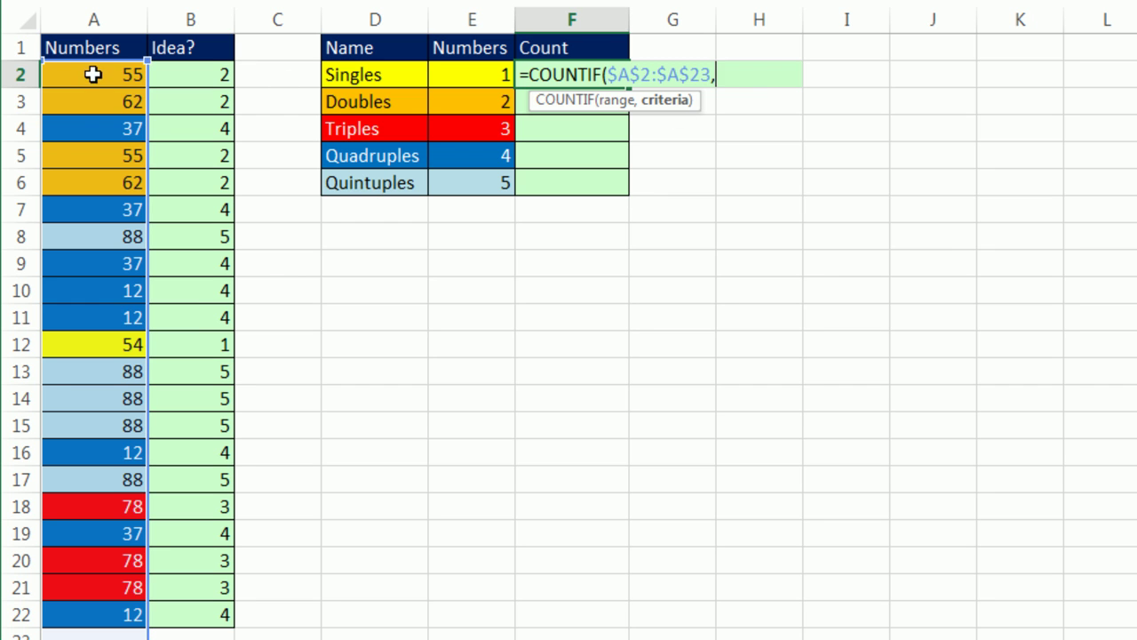
pyautogui.moveTo(89, 73); pyautogui.dragTo(109, 602)
pyautogui.press('F4')
pyautogui.write(')')
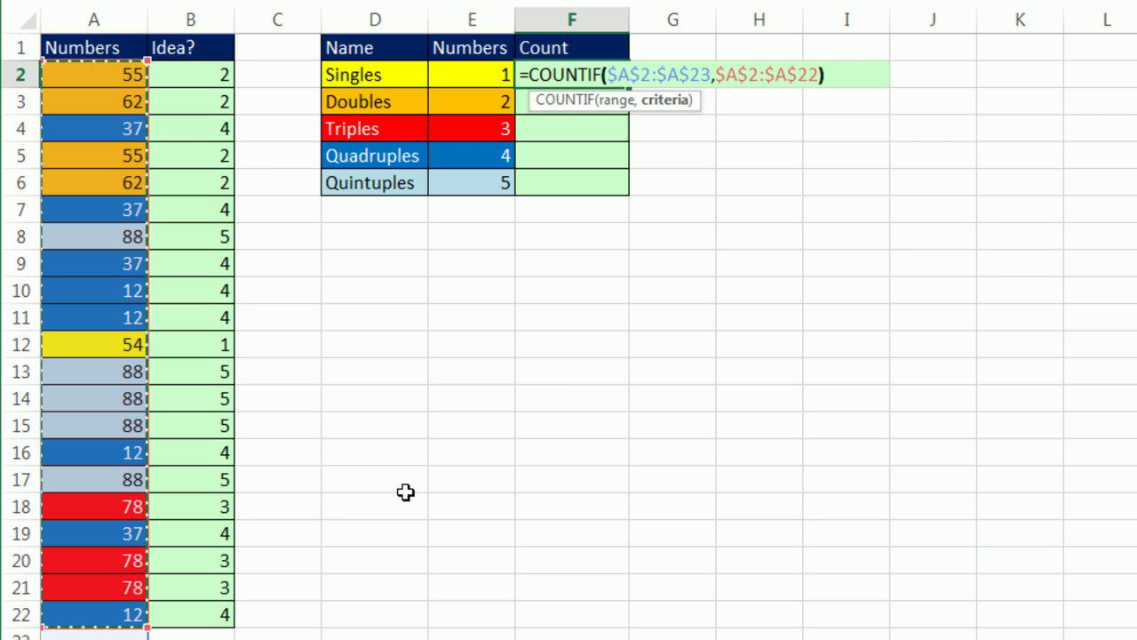
# Preview the formula's array of counts with F9, then restore the formula
pyautogui.click(778, 74)
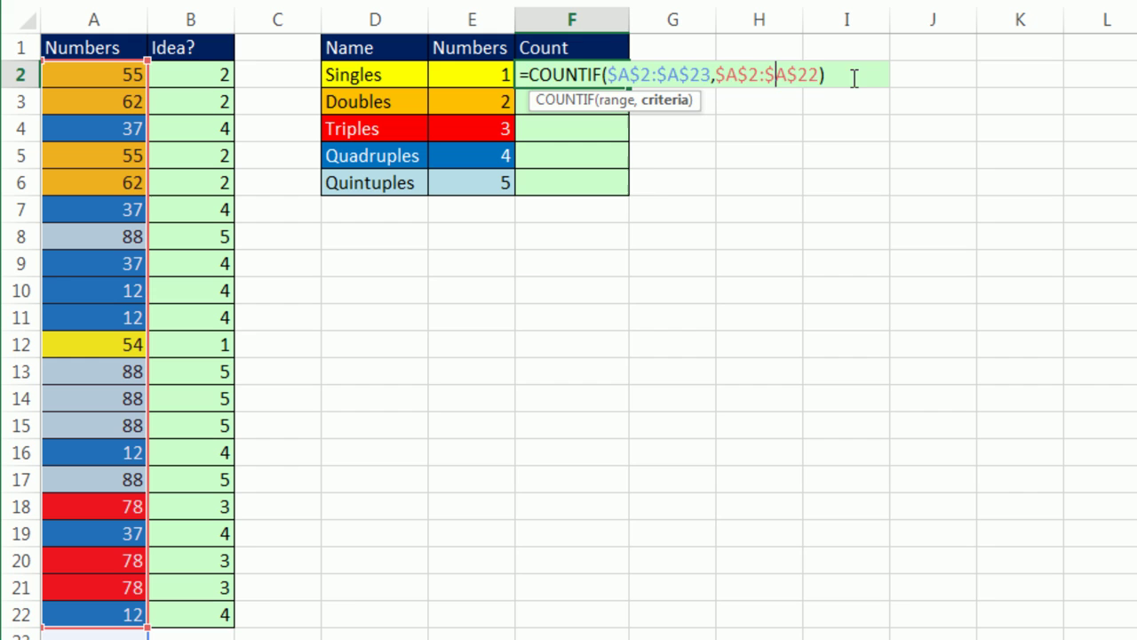
pyautogui.moveTo(856, 75); pyautogui.dragTo(389, 75)
pyautogui.press('F9')
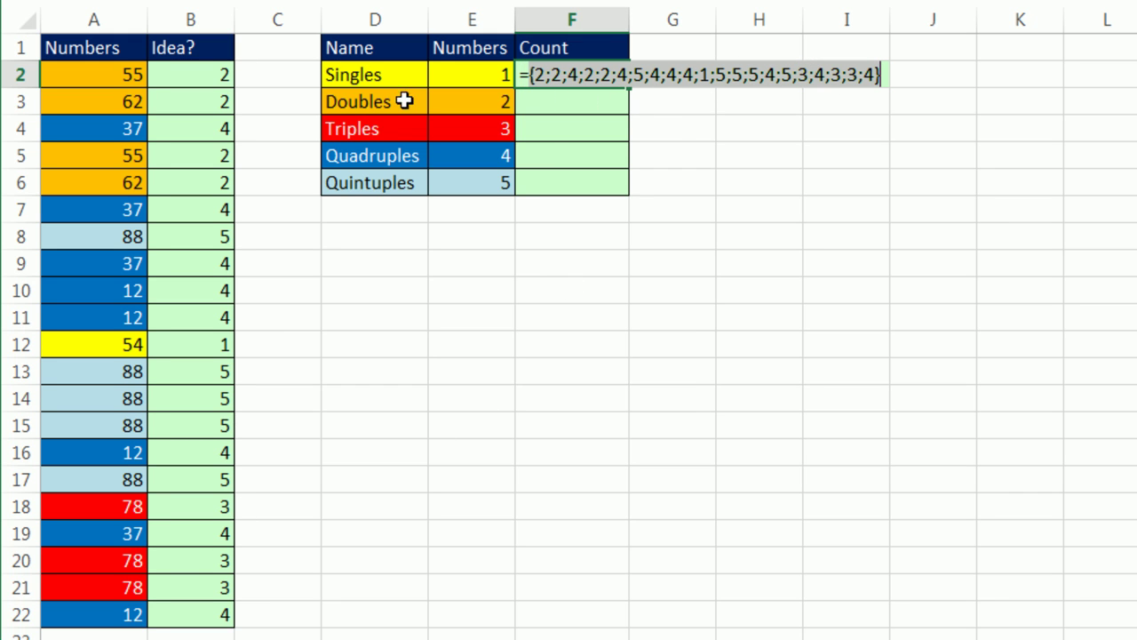
pyautogui.hotkey('ctrl', 'z')
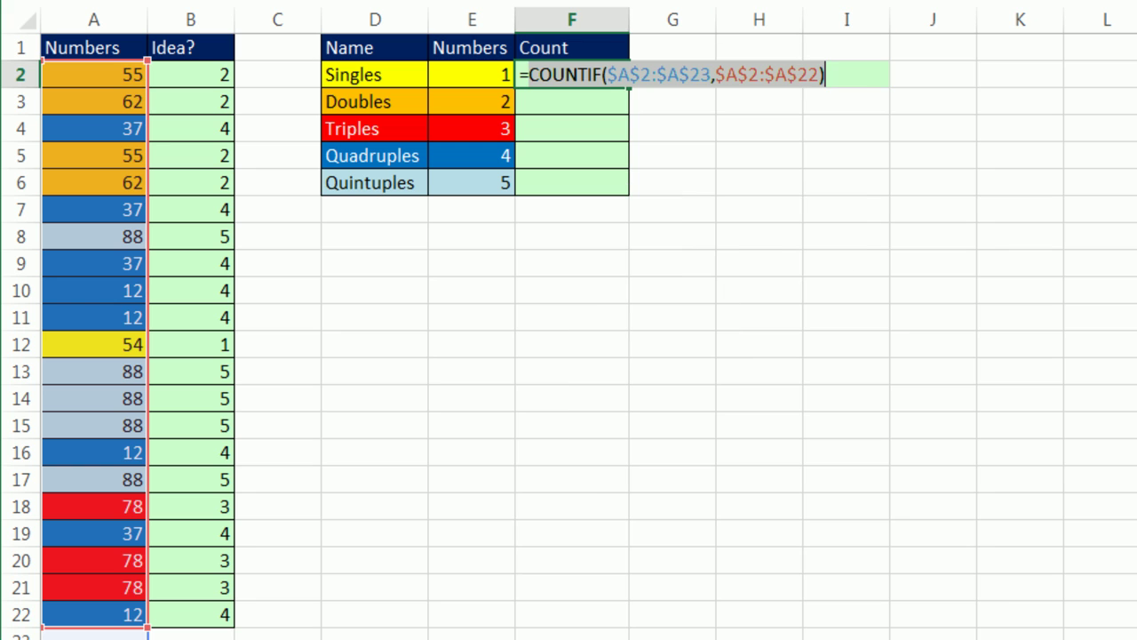
# Complete F2 as =COUNTIF($A$2:$A$23,$A$2:$A$22)=E2 and copy it down to F6
pyautogui.click(751, 79)
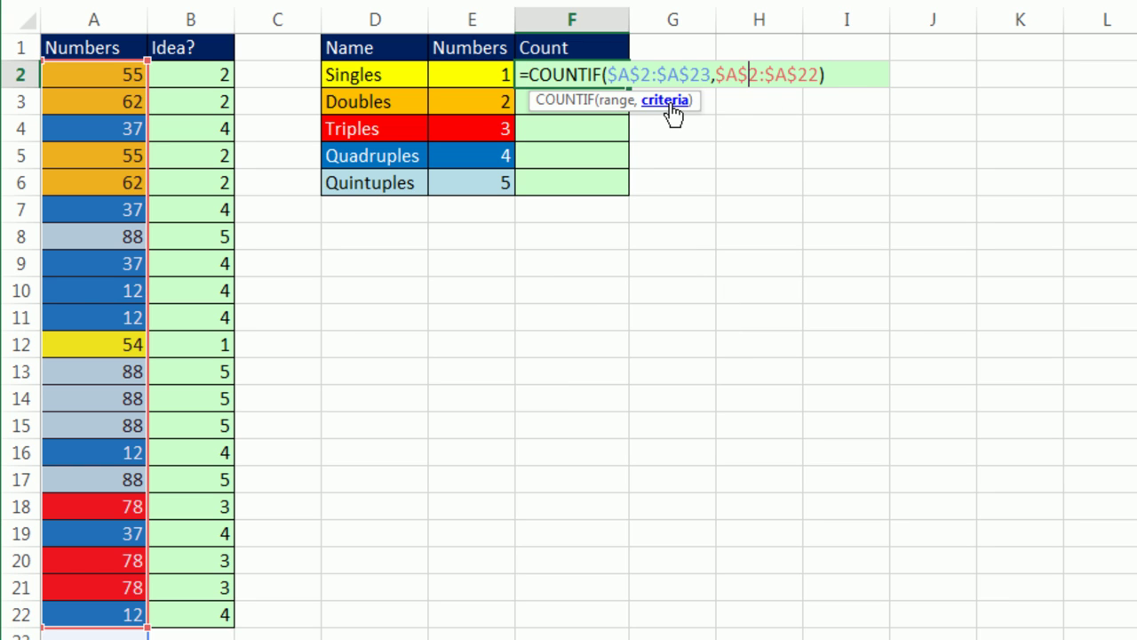
pyautogui.click(845, 78)
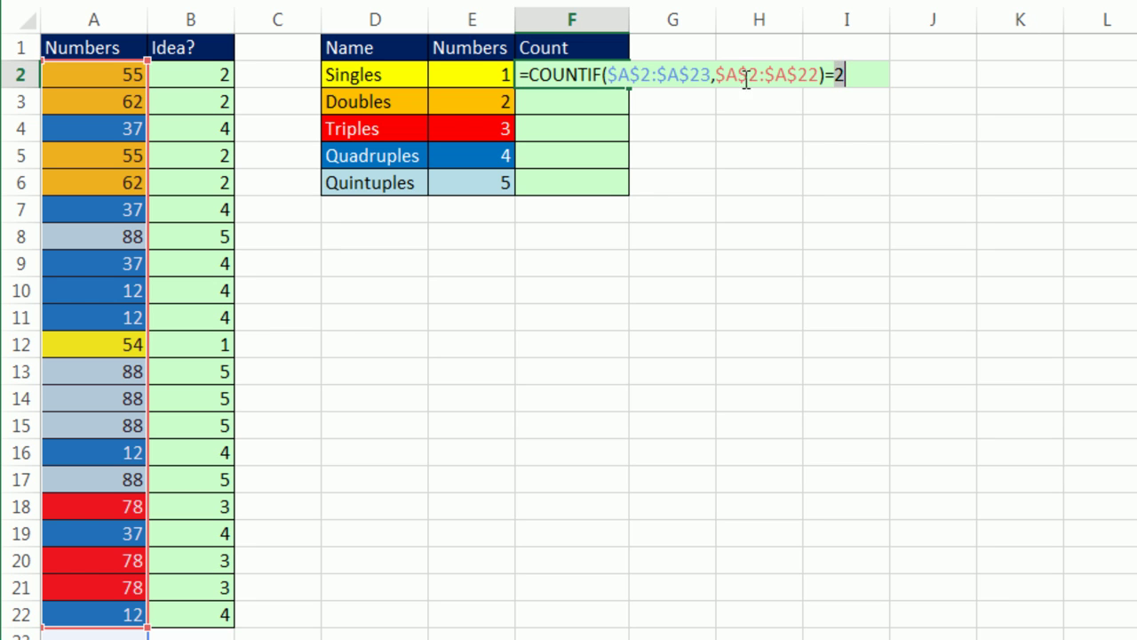
pyautogui.press('BackSpace')
pyautogui.click(471, 75)
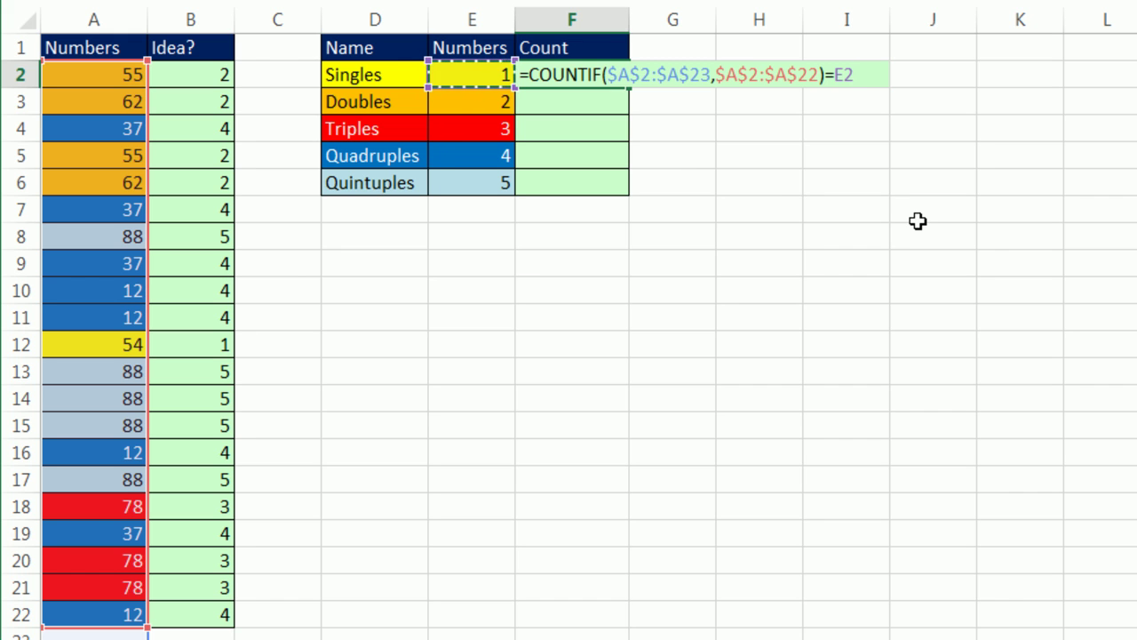
pyautogui.press('Return')
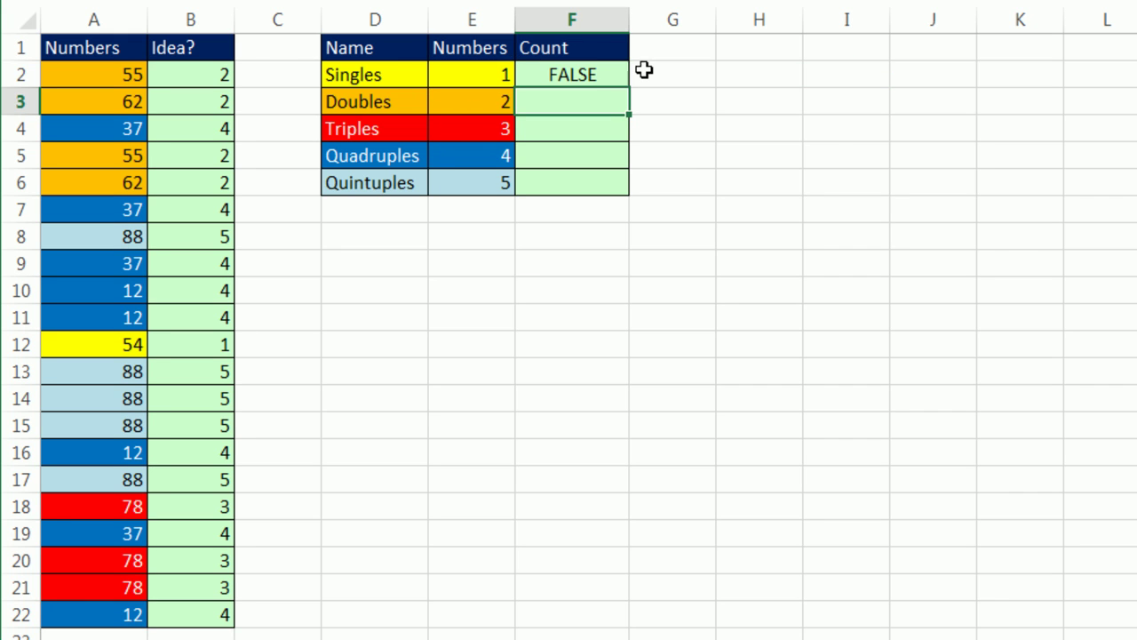
pyautogui.click(616, 77)
pyautogui.moveTo(627, 88); pyautogui.dragTo(629, 202)
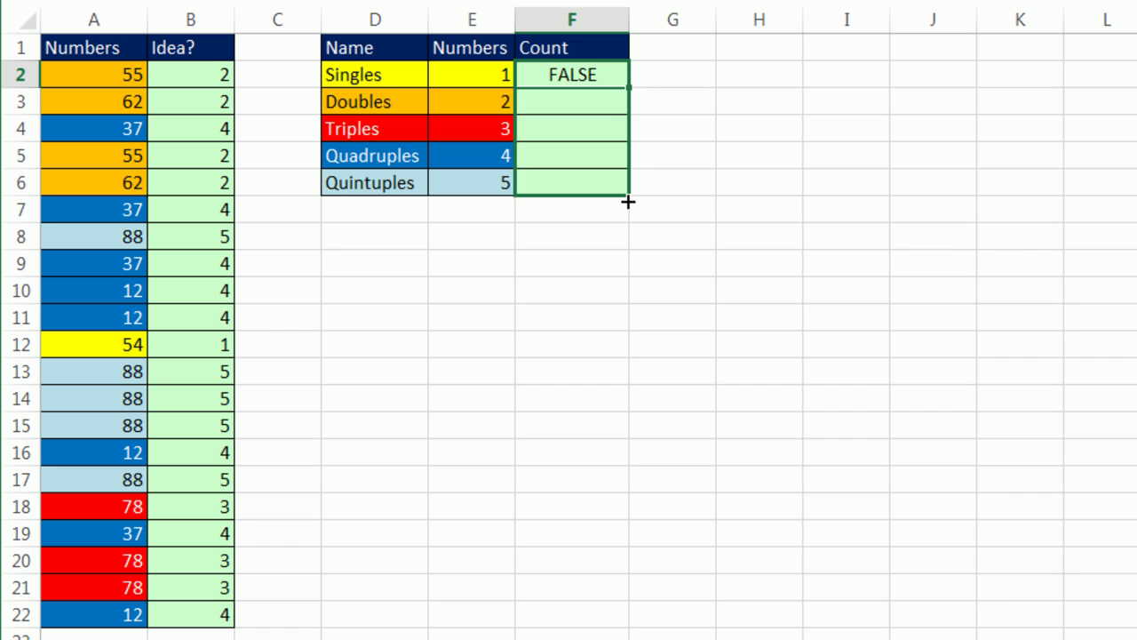
# Preview F3's COUNTIF(...)=E3 comparison as a TRUE/FALSE array, then restore the formula
pyautogui.doubleClick(602, 101)
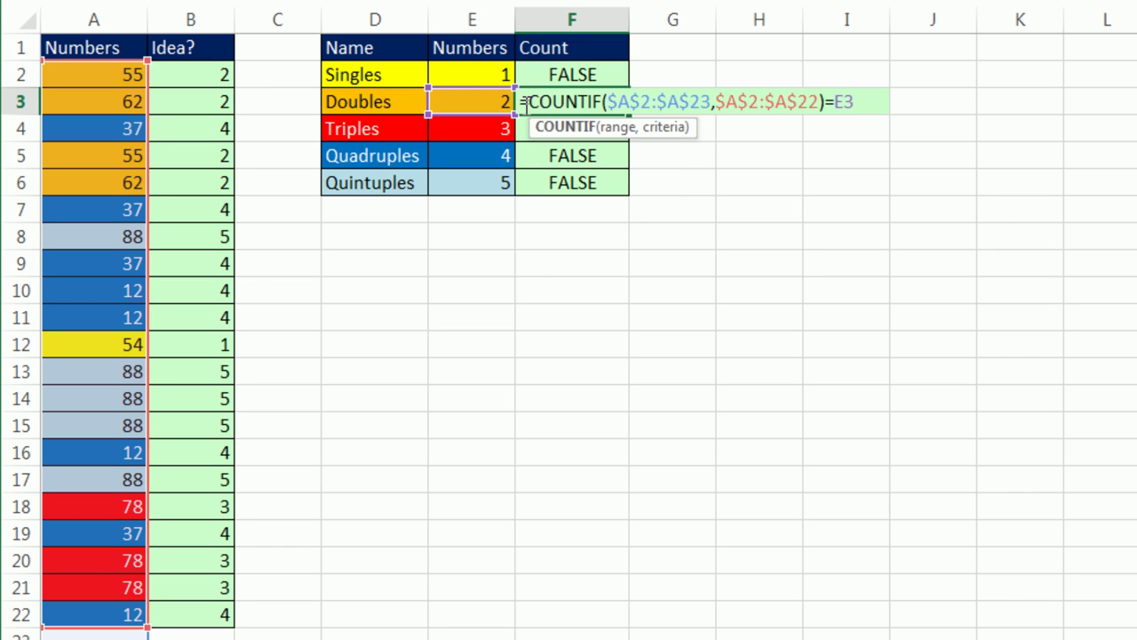
pyautogui.moveTo(524, 102); pyautogui.dragTo(1066, 130)
pyautogui.press('F9')
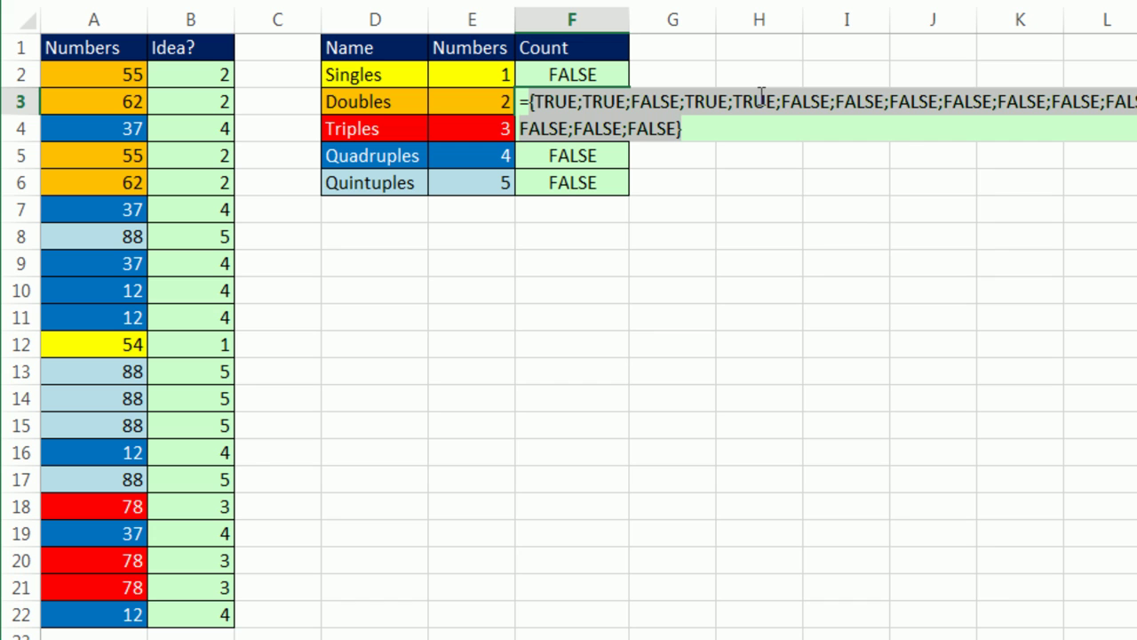
pyautogui.hotkey('ctrl', 'z')
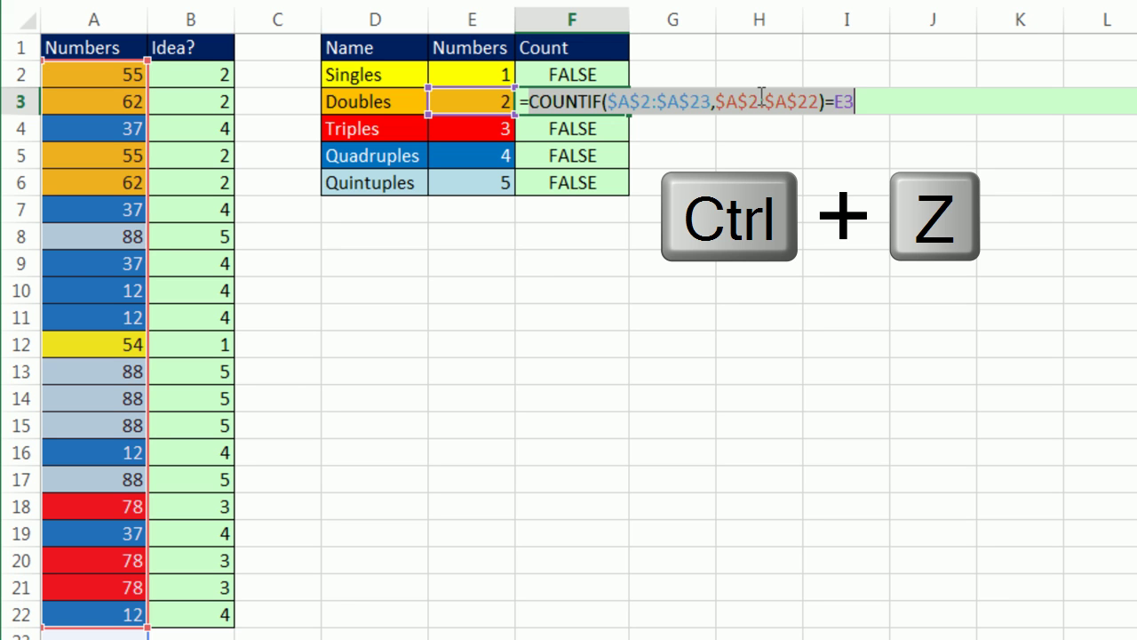
pyautogui.click(887, 104)
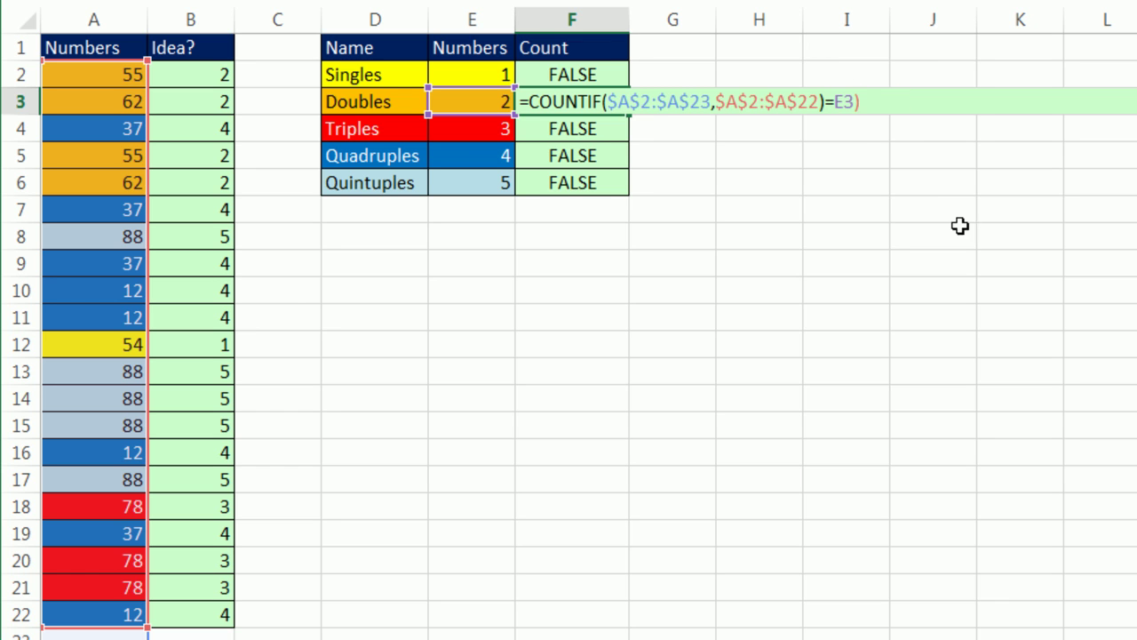
pyautogui.click(533, 101)
pyautogui.write('(')
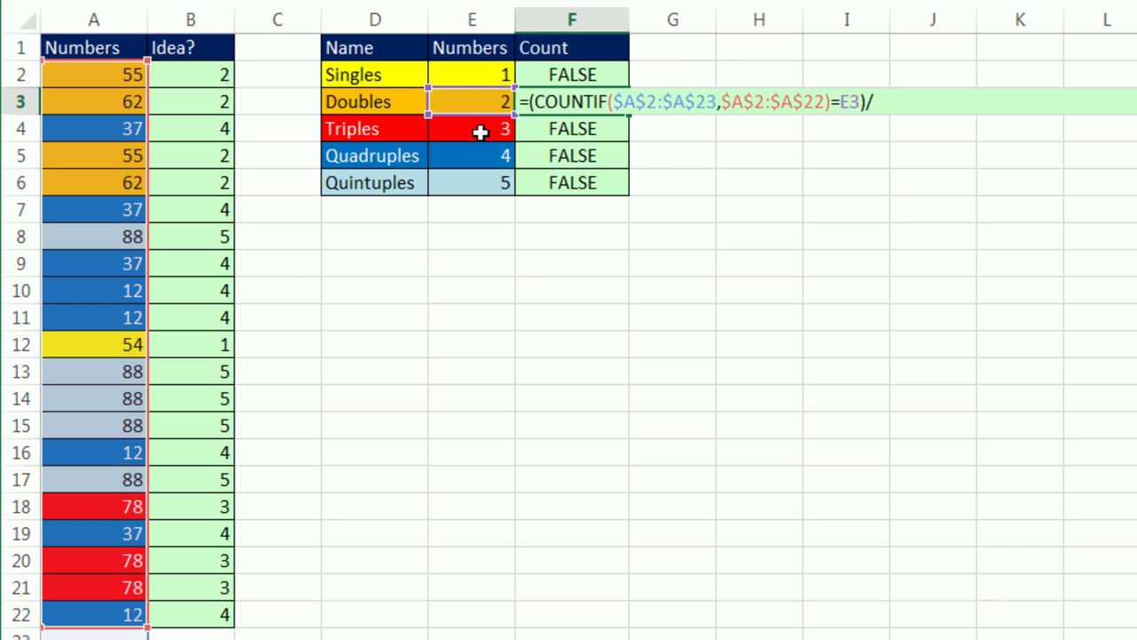
pyautogui.click(469, 102)
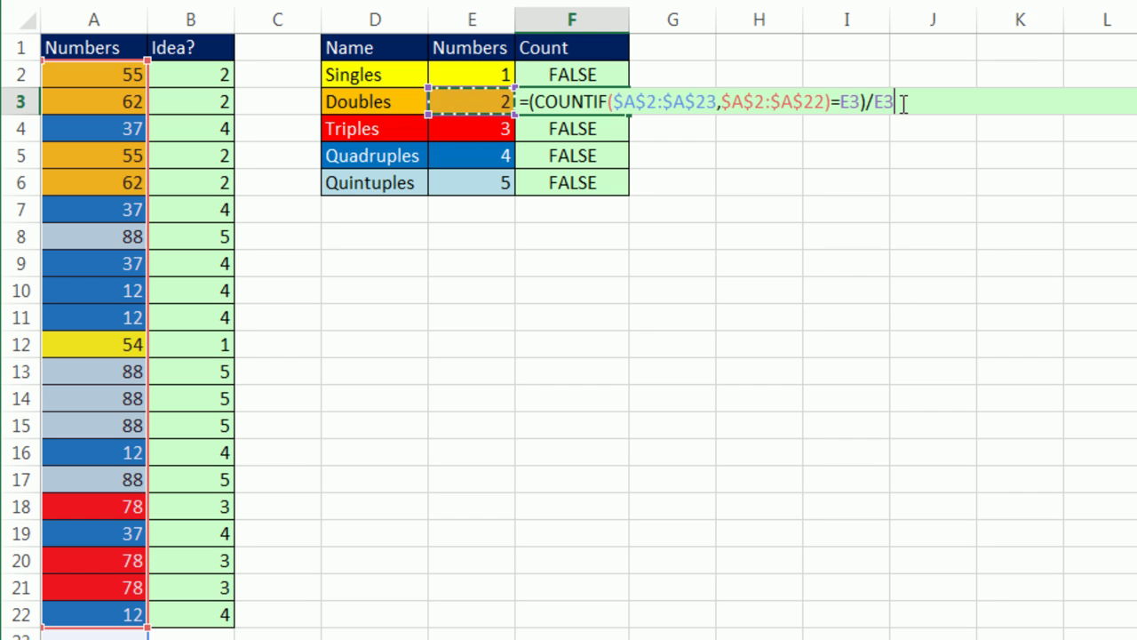
pyautogui.hotkey('shift', 'Home')
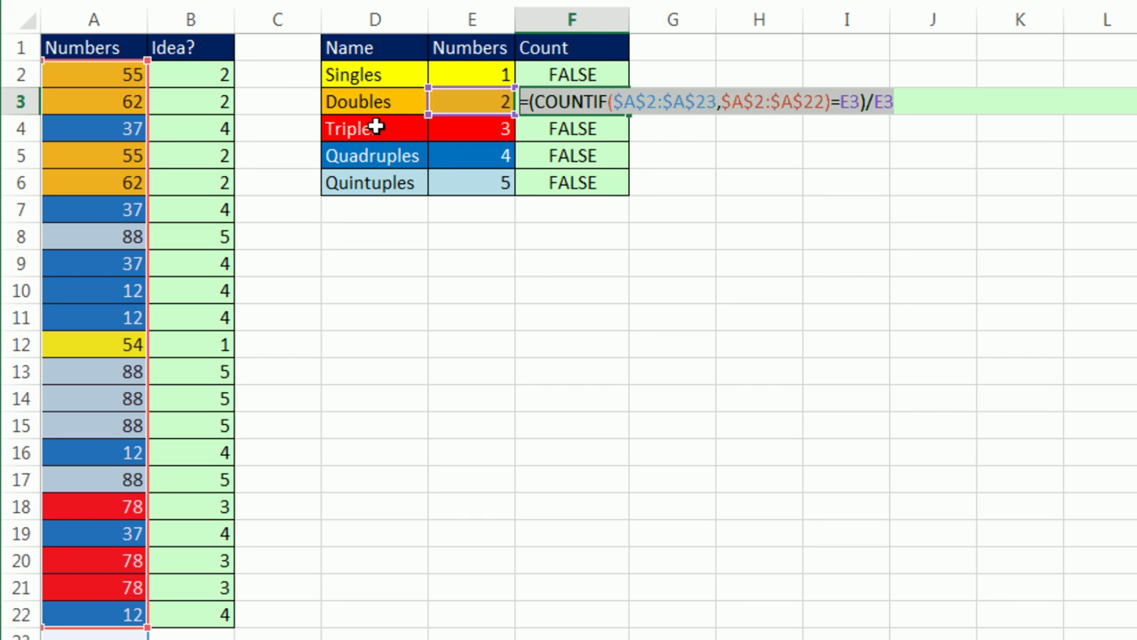
pyautogui.press('F9')
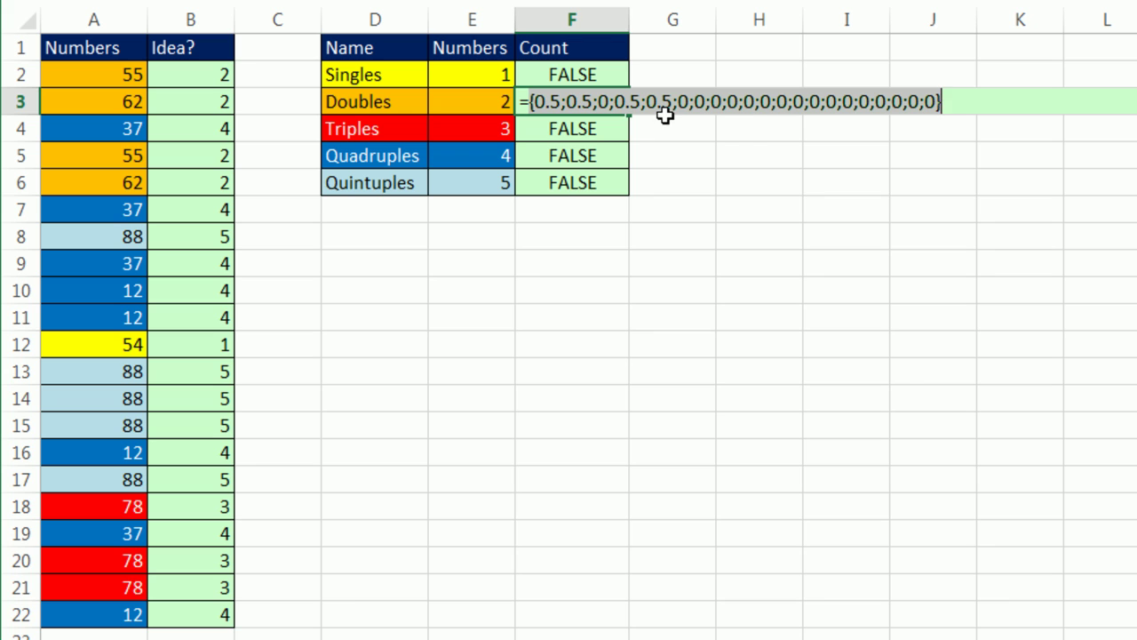
pyautogui.hotkey('ctrl', 'z')
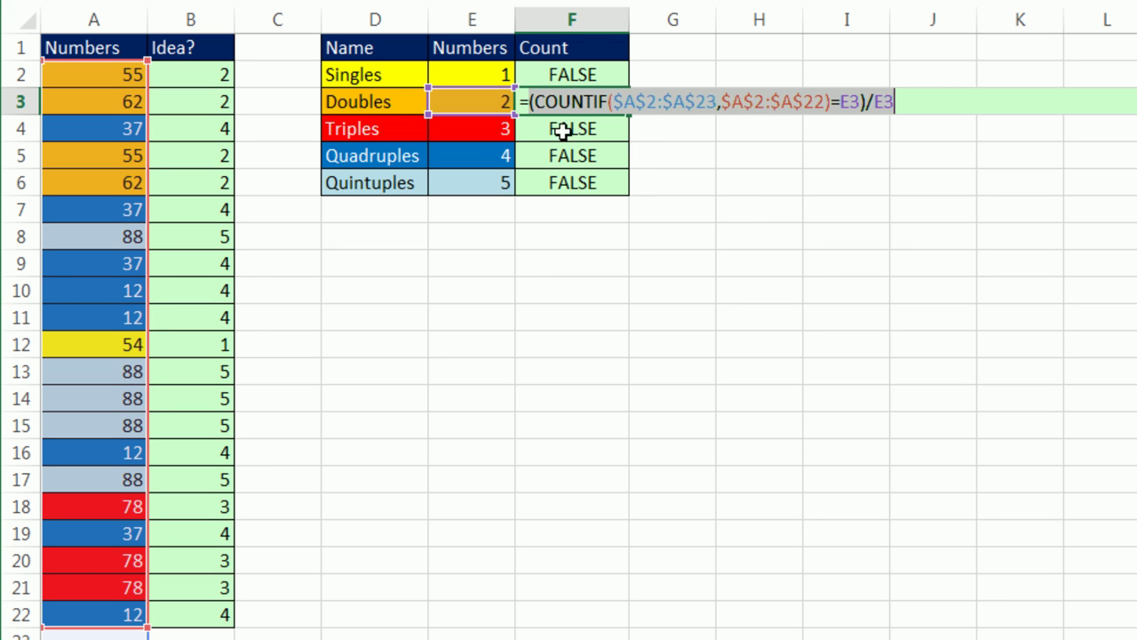
# Wrap F3's formula in SUMPRODUCT with a closing parenthesis, then dismiss the formula warning
pyautogui.press('Right')
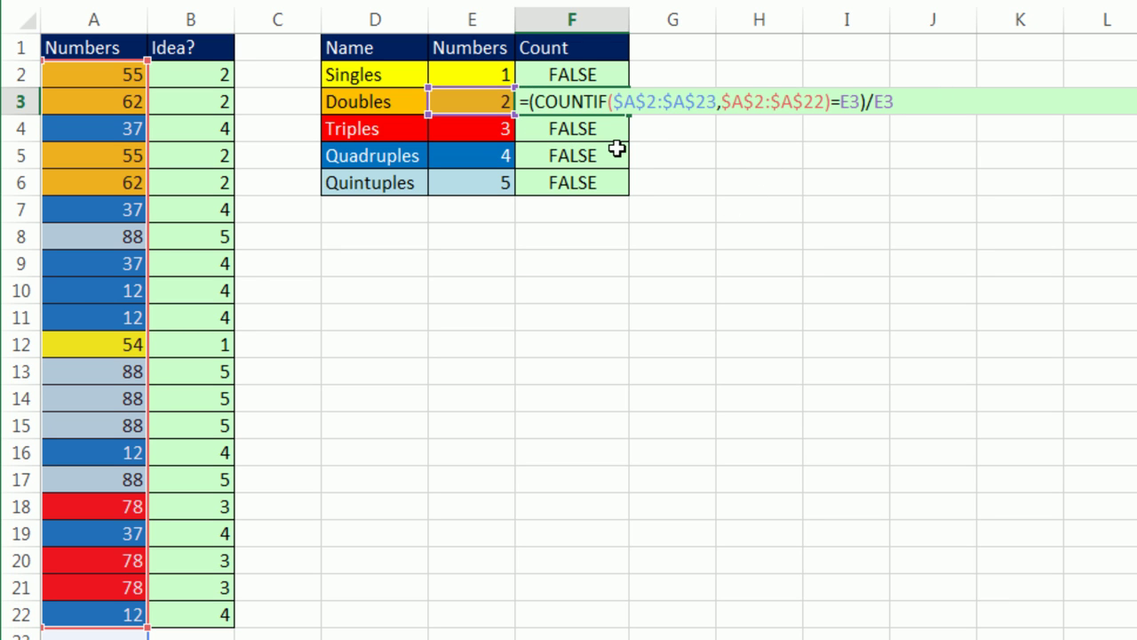
pyautogui.write('sum')
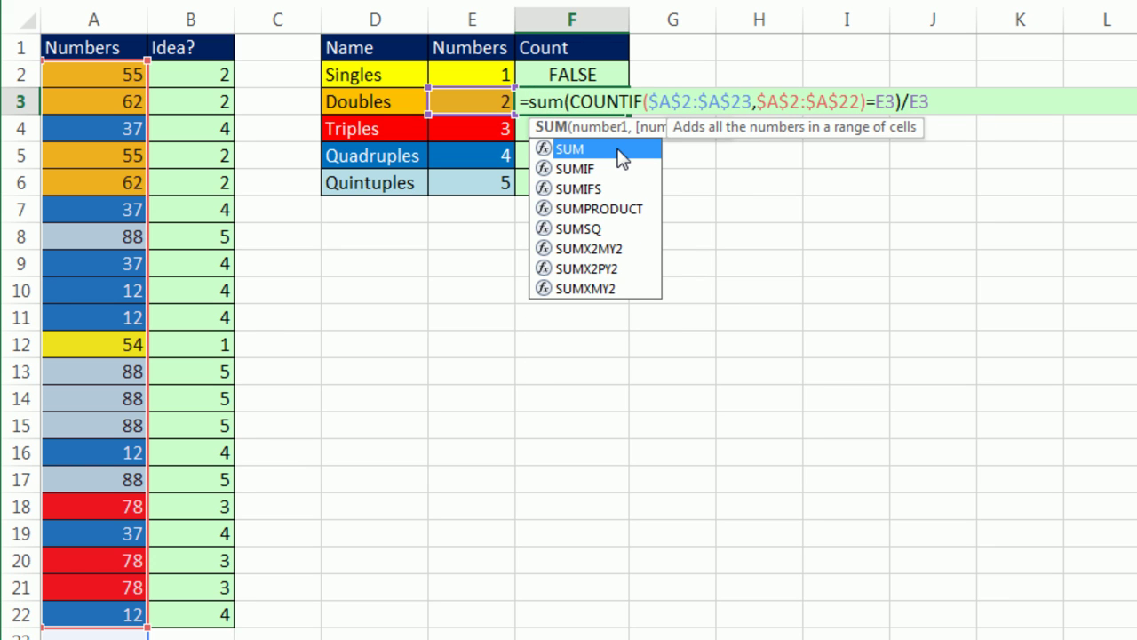
pyautogui.write('p')
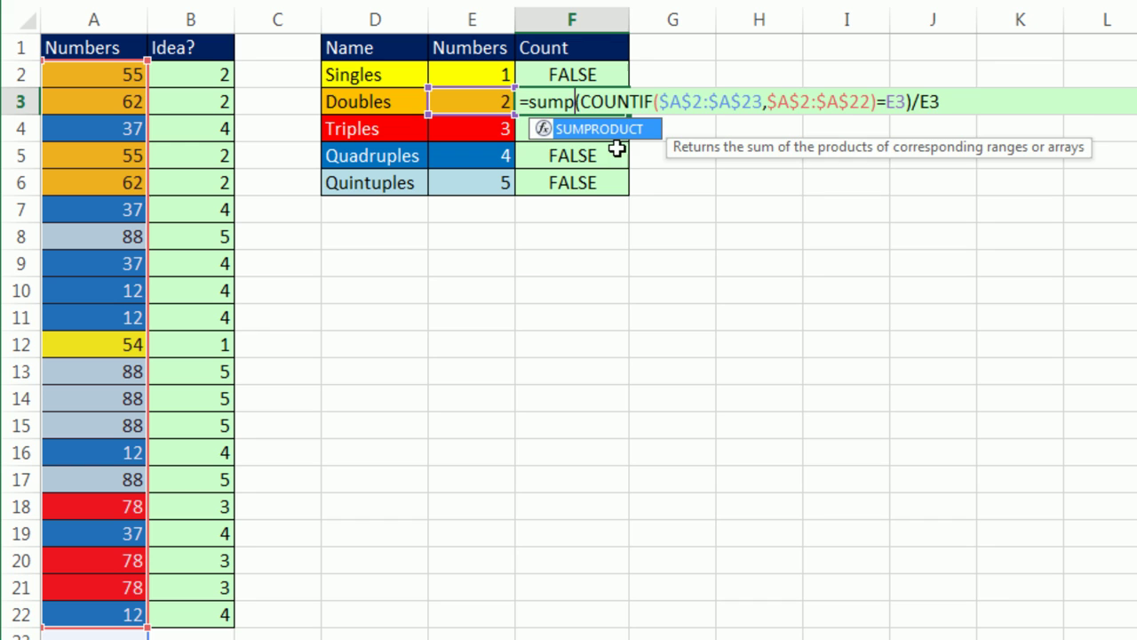
pyautogui.press('Tab')
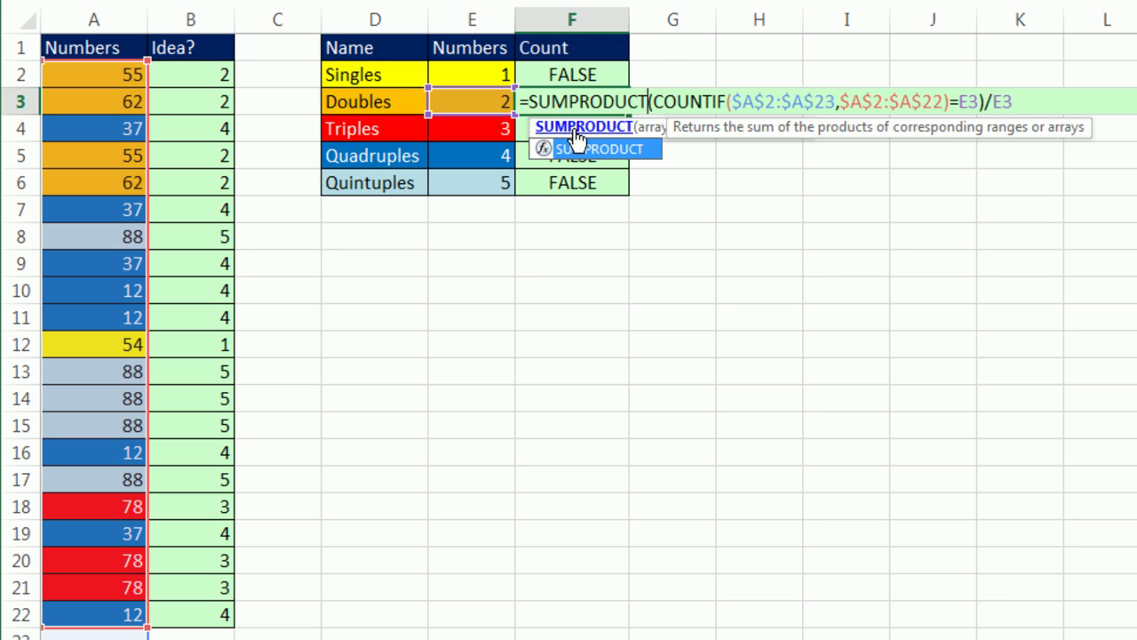
pyautogui.click(652, 102)
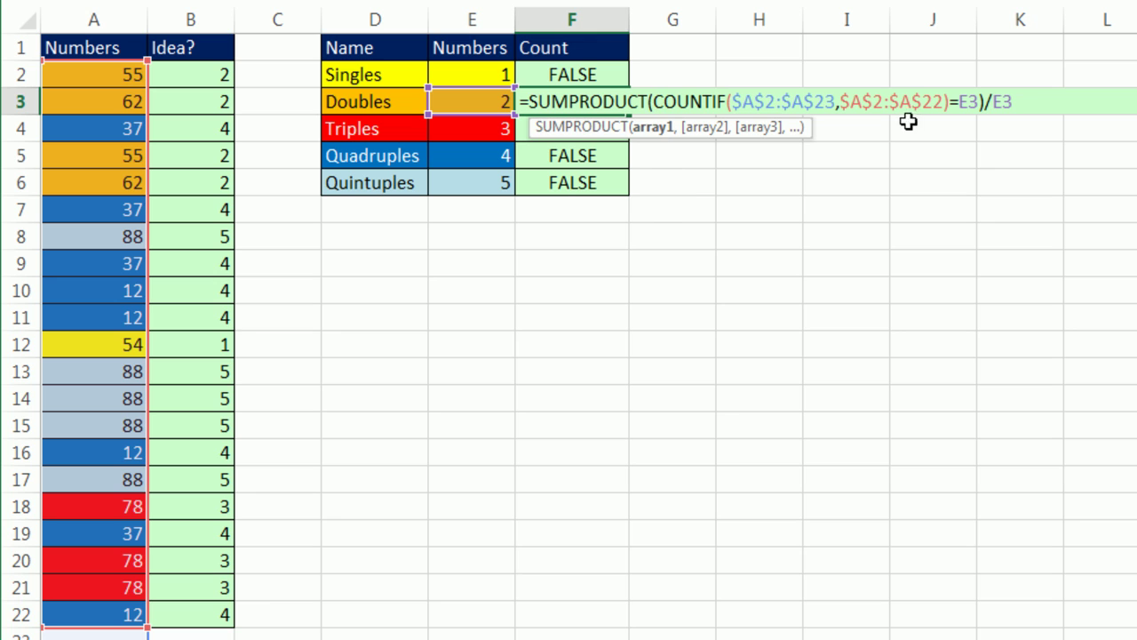
pyautogui.click(1035, 108)
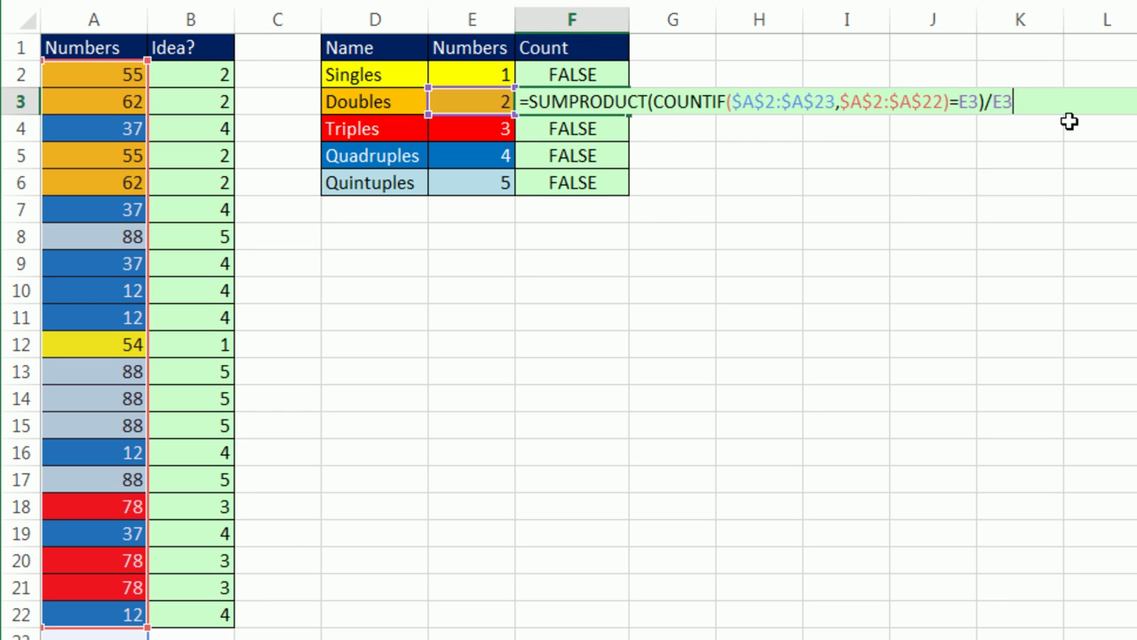
pyautogui.write(')')
pyautogui.press('Return')
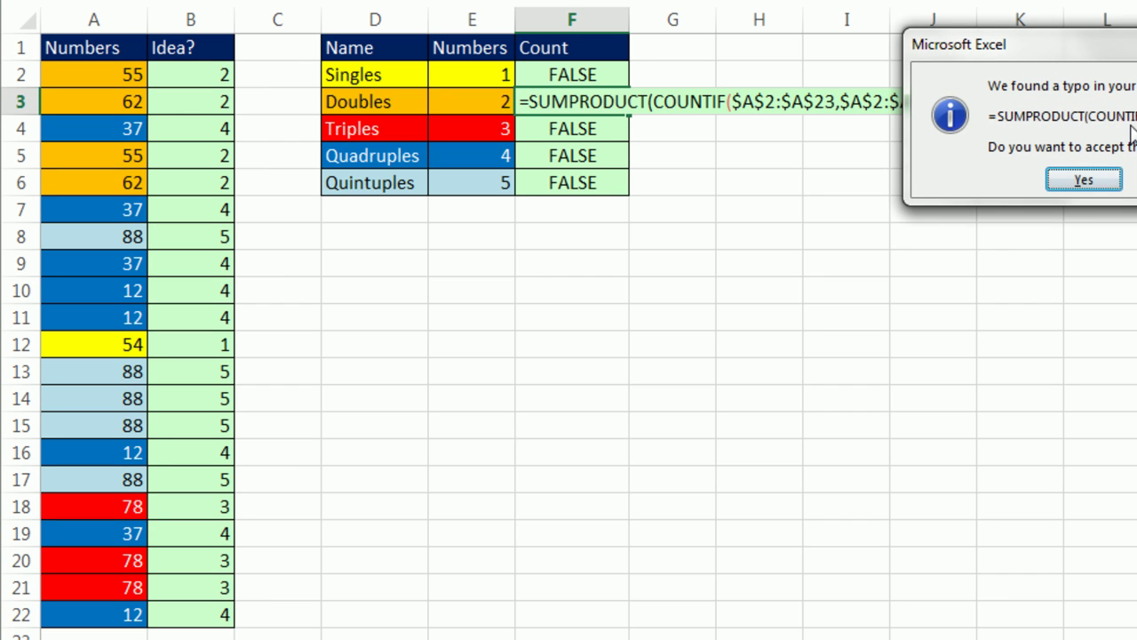
pyautogui.click(1136, 179)
pyautogui.click(1084, 216)
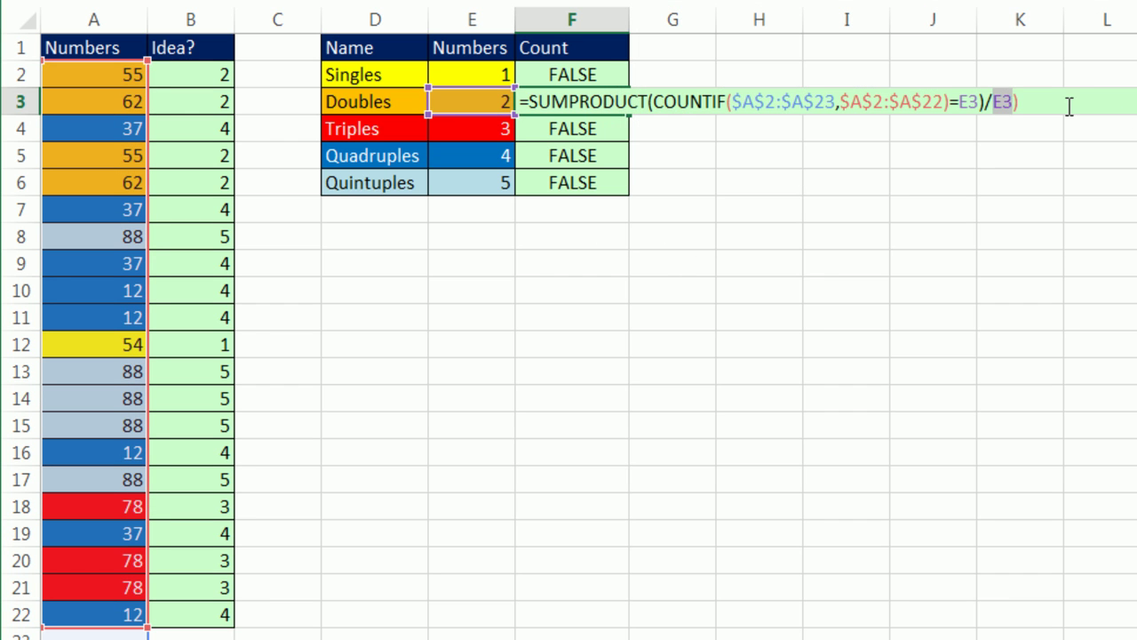
# Add the missing parenthesis before COUNTIF and fill the formula across F2:F6, giving 1, 2, 1, 2, 1
pyautogui.click(655, 102)
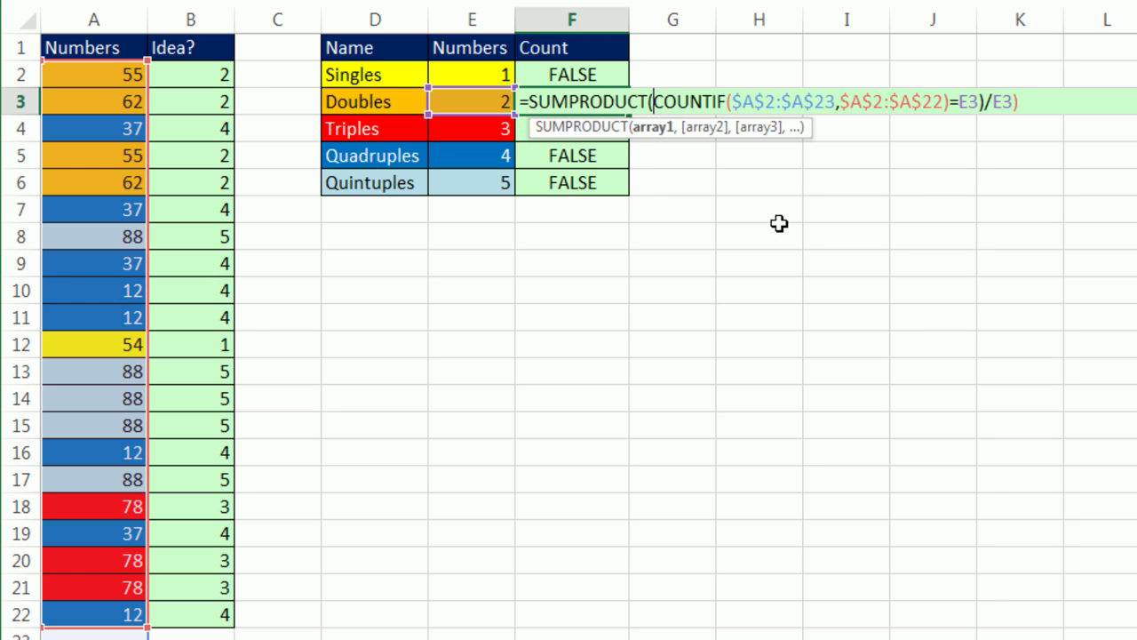
pyautogui.write('(')
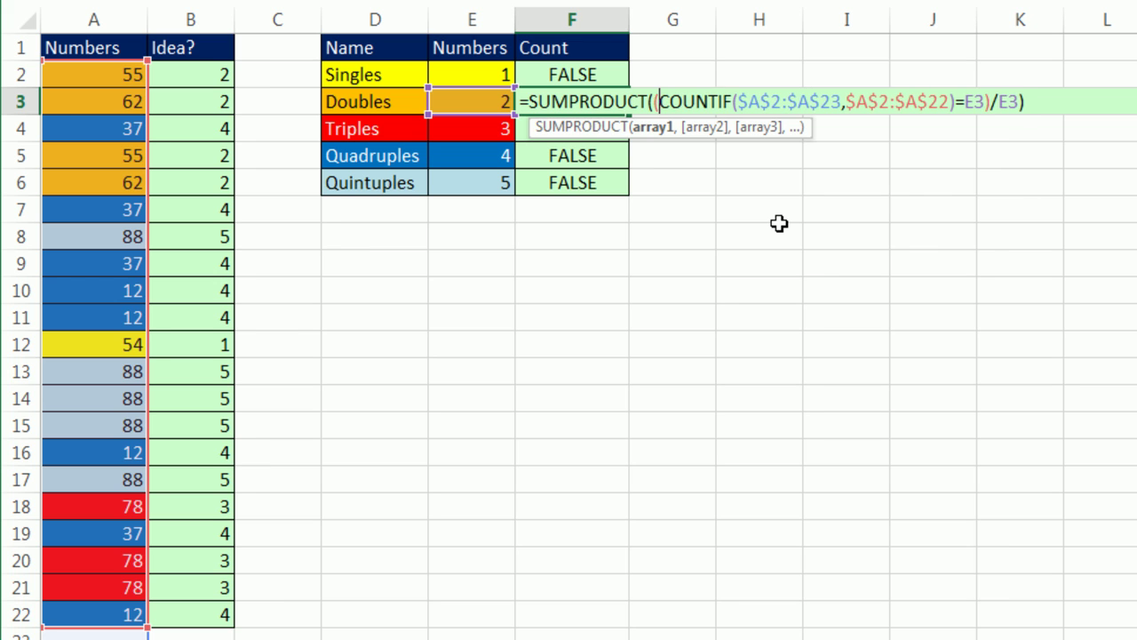
pyautogui.hotkey('ctrl', 'Return')
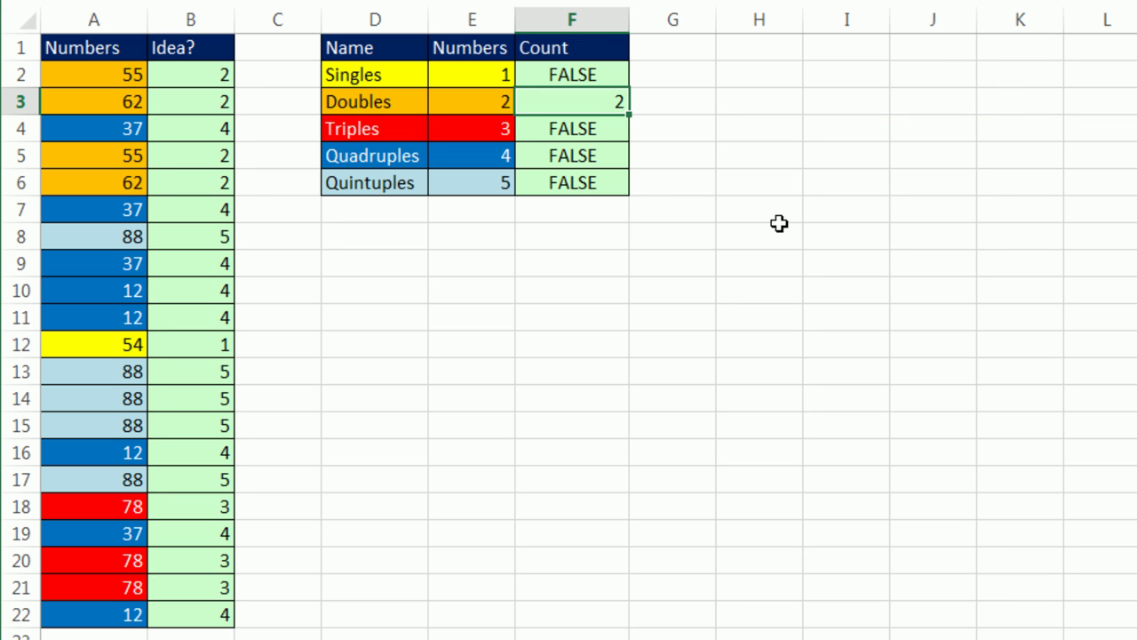
pyautogui.doubleClick(627, 115)
pyautogui.click(610, 99)
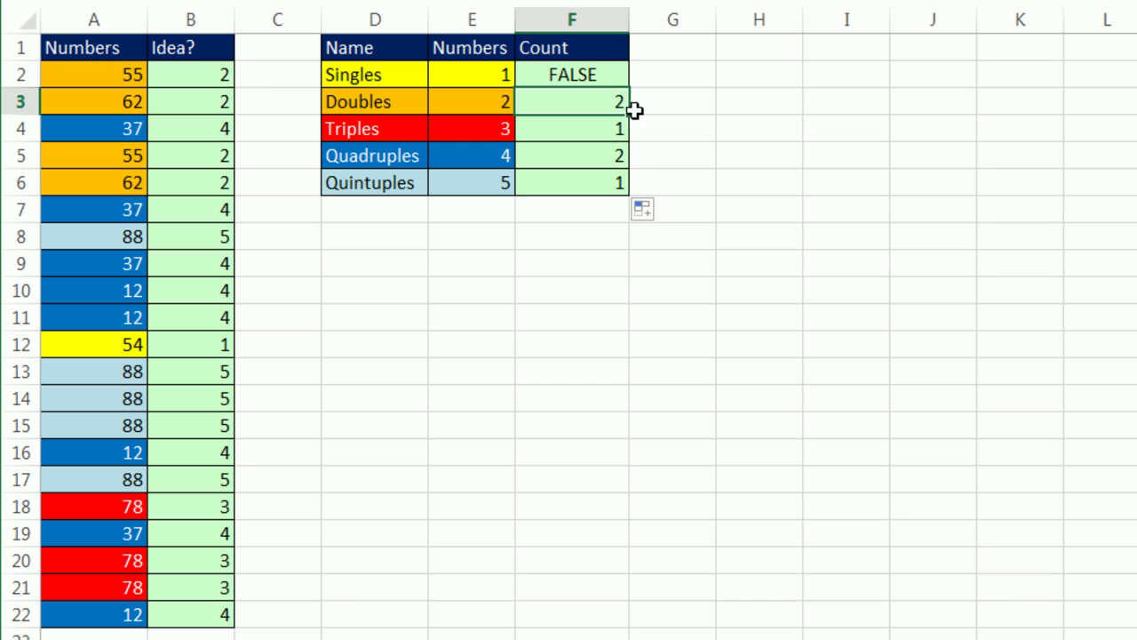
pyautogui.moveTo(628, 115); pyautogui.dragTo(636, 68)
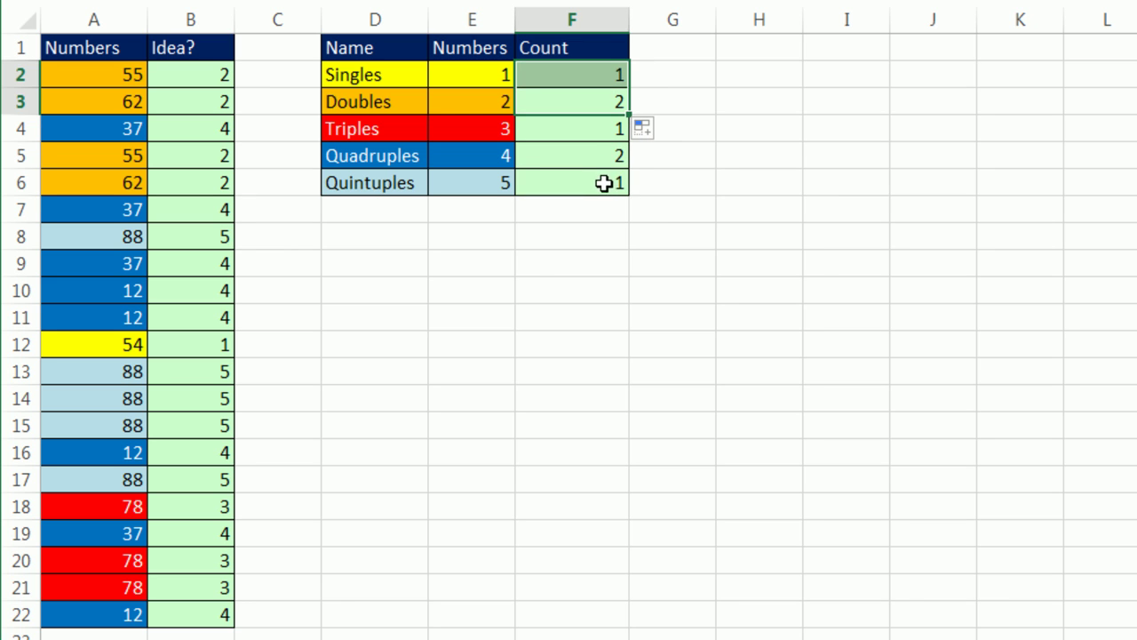
pyautogui.click(602, 183)
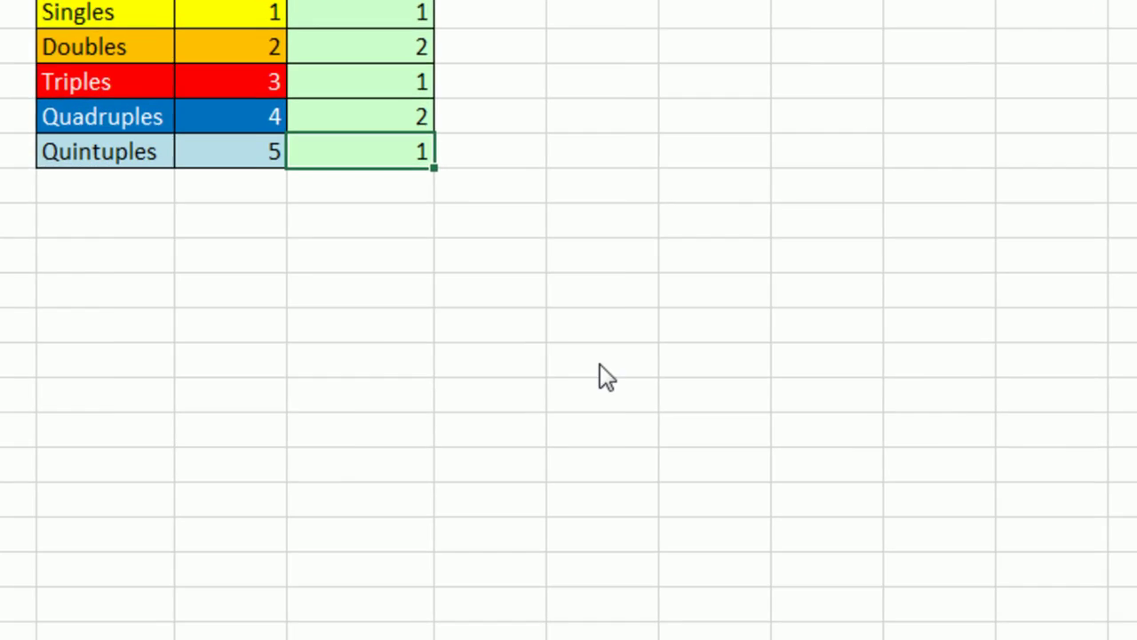
# Step through Evaluate Formula on F6 to confirm it returns 1, then reopen F2's formula
pyautogui.hotkey('alt', 'm')
pyautogui.press('v')
pyautogui.press('Return')
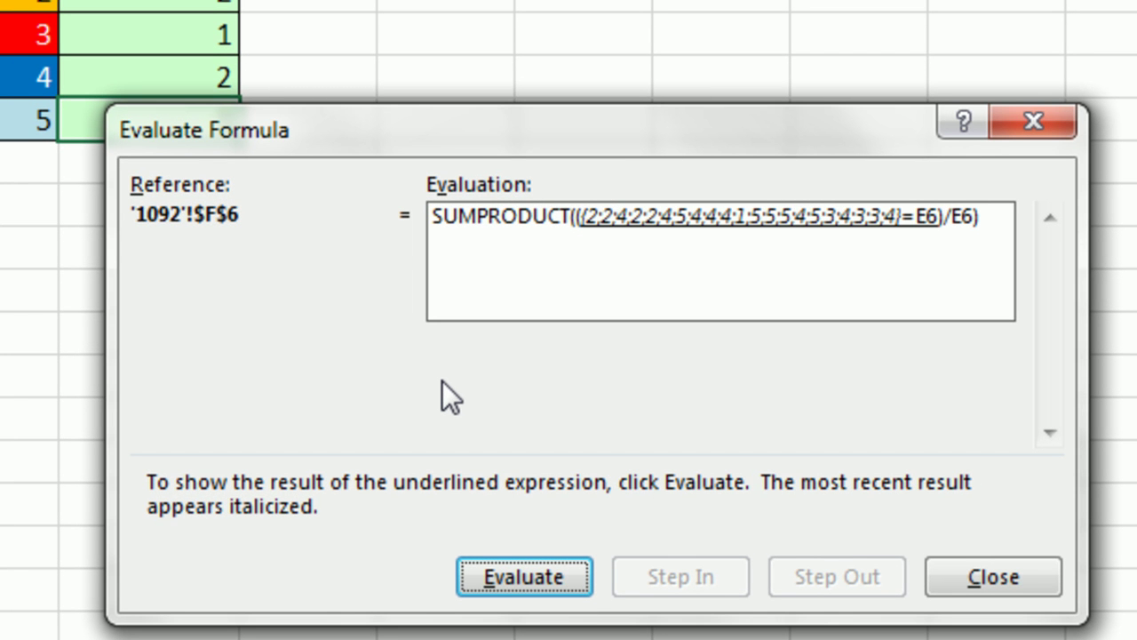
pyautogui.press('Return')
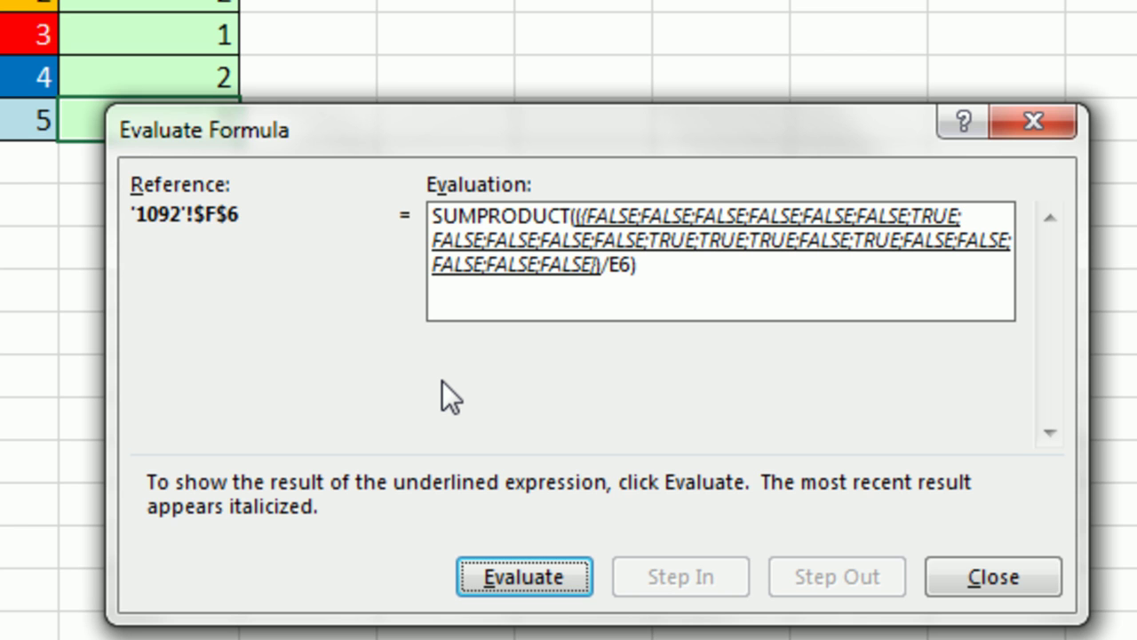
pyautogui.press('Return')
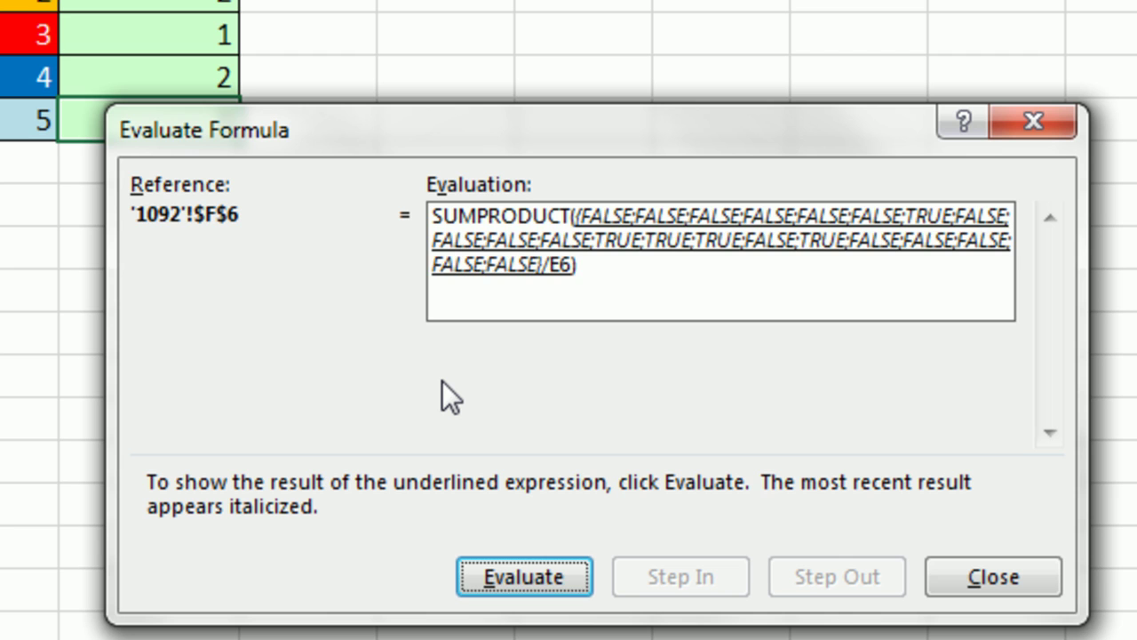
pyautogui.press('Return')
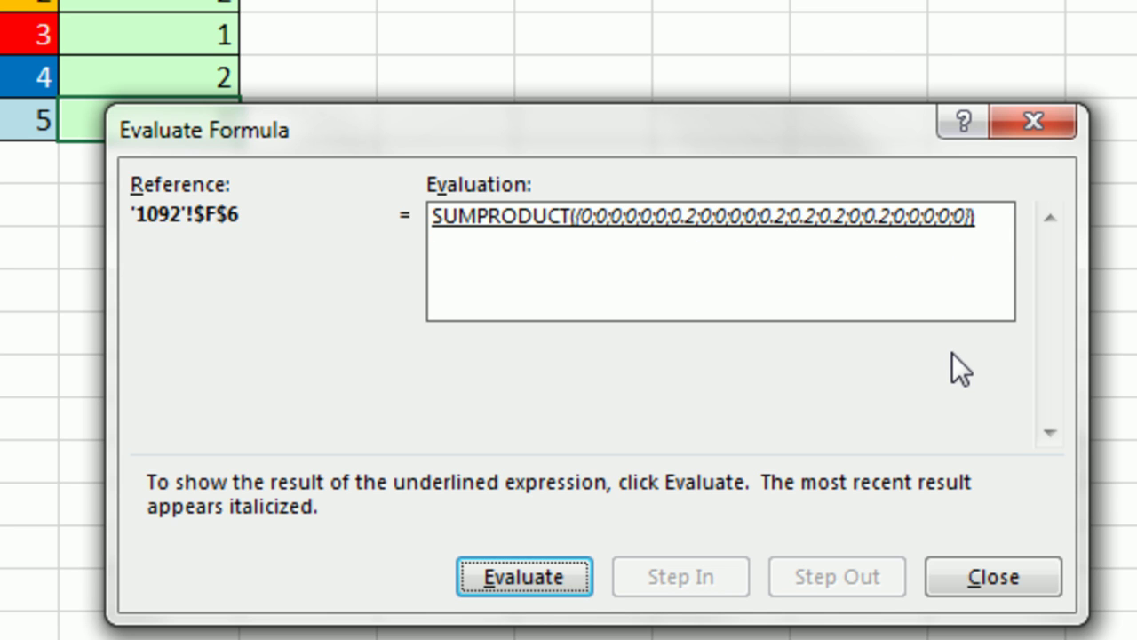
pyautogui.press('Return')
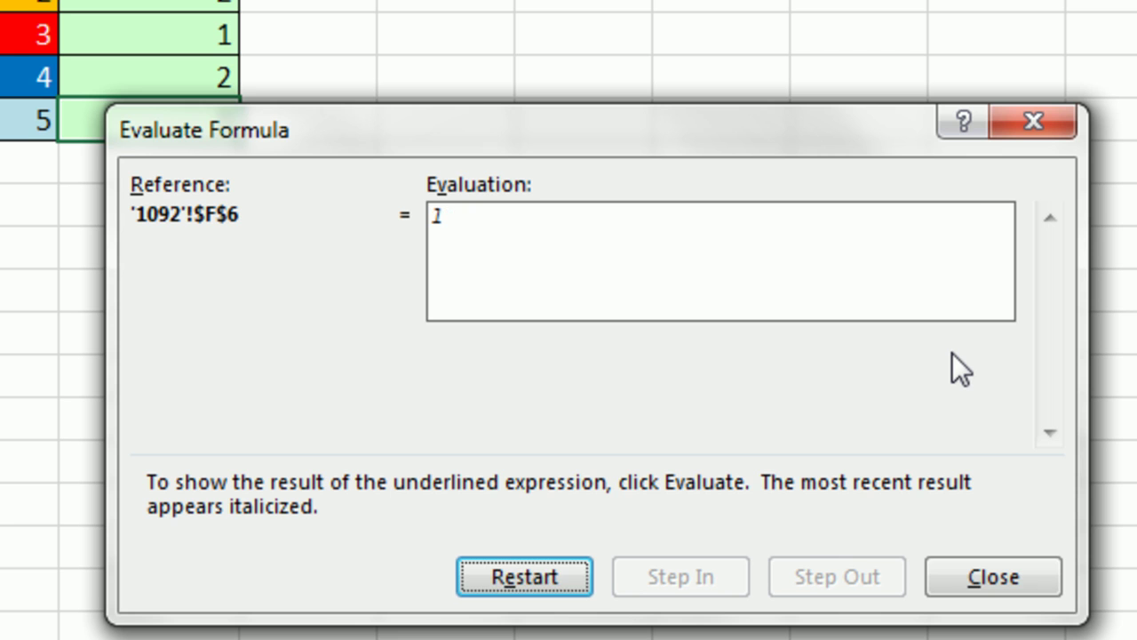
pyautogui.press('Escape')
pyautogui.doubleClick(400, 167)
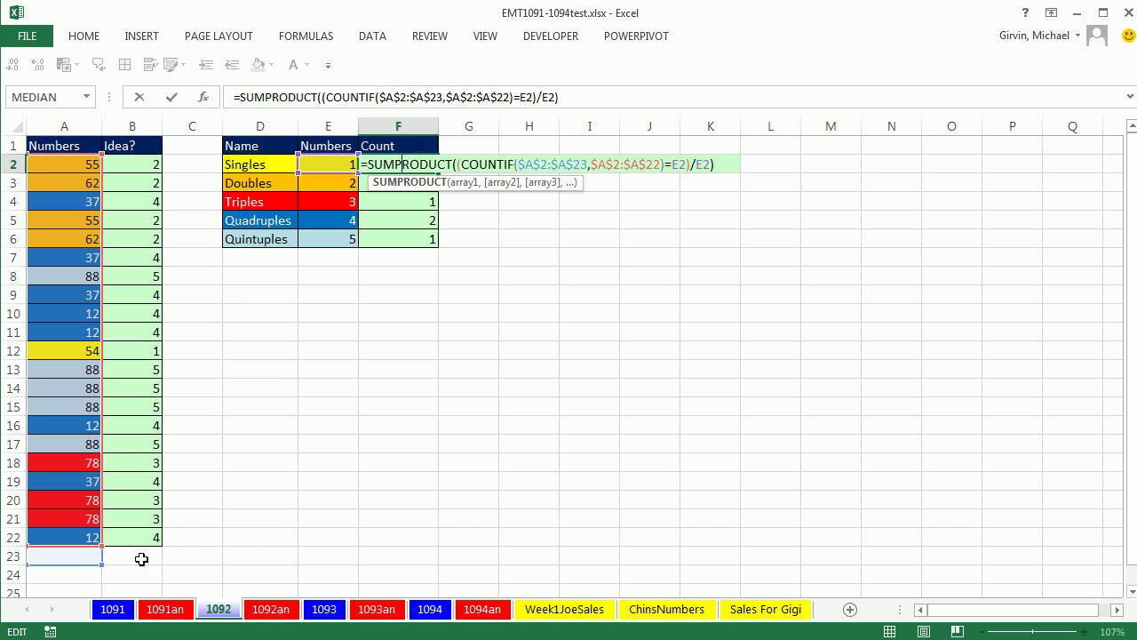
# Shrink F2's first COUNTIF range to $A$2:$A$22, fill down to F6, and verify F6's references
pyautogui.click(100, 565)
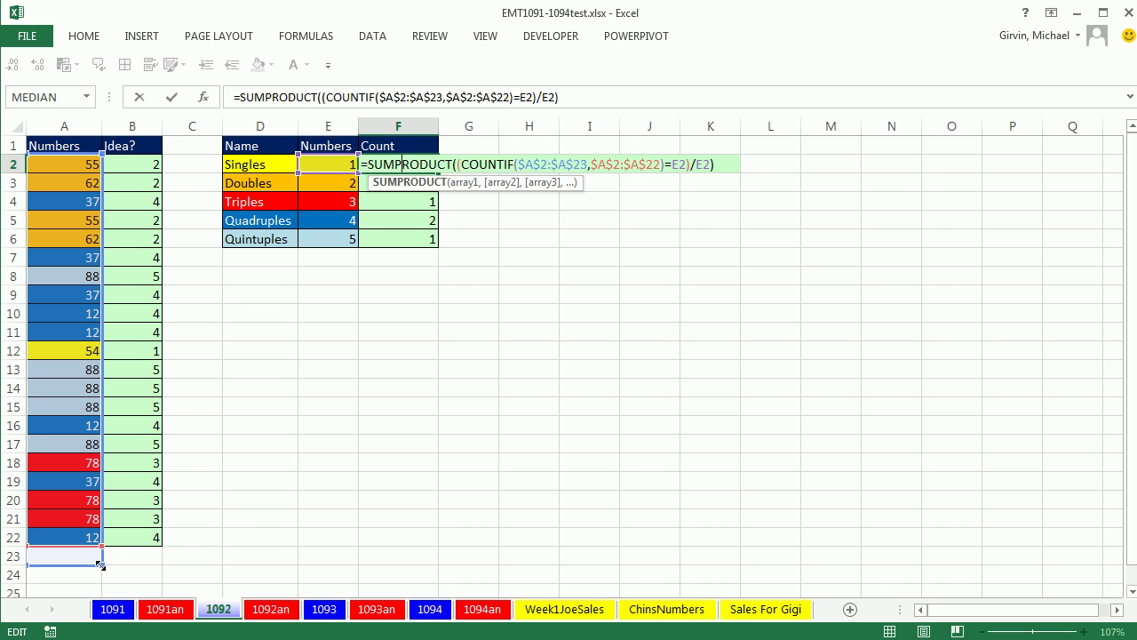
pyautogui.moveTo(99, 565); pyautogui.dragTo(99, 546)
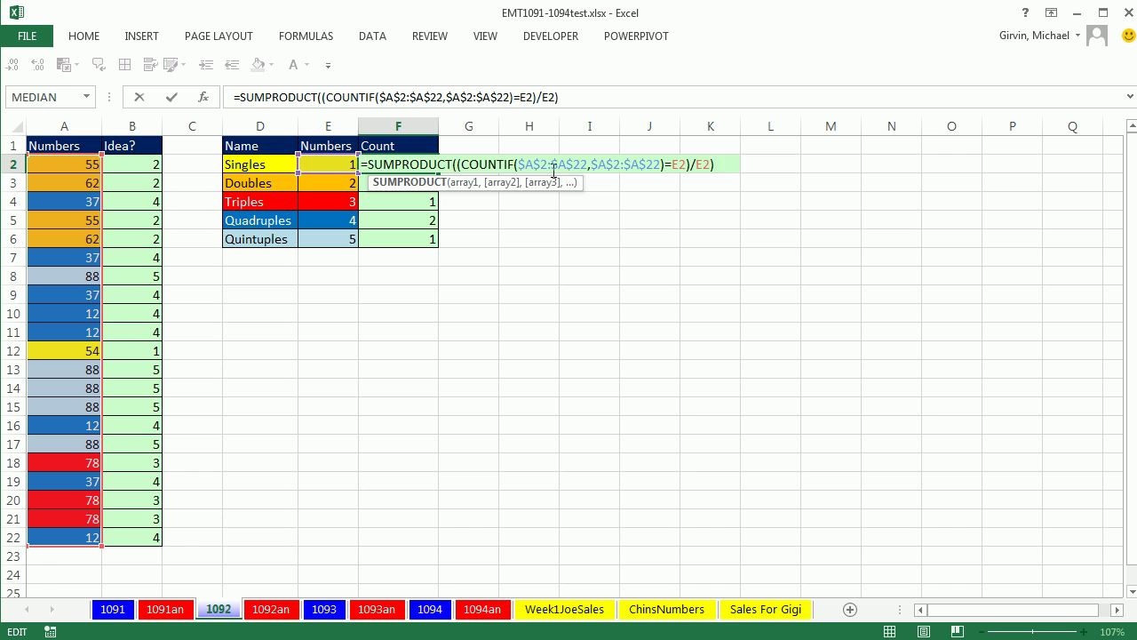
pyautogui.click(623, 160)
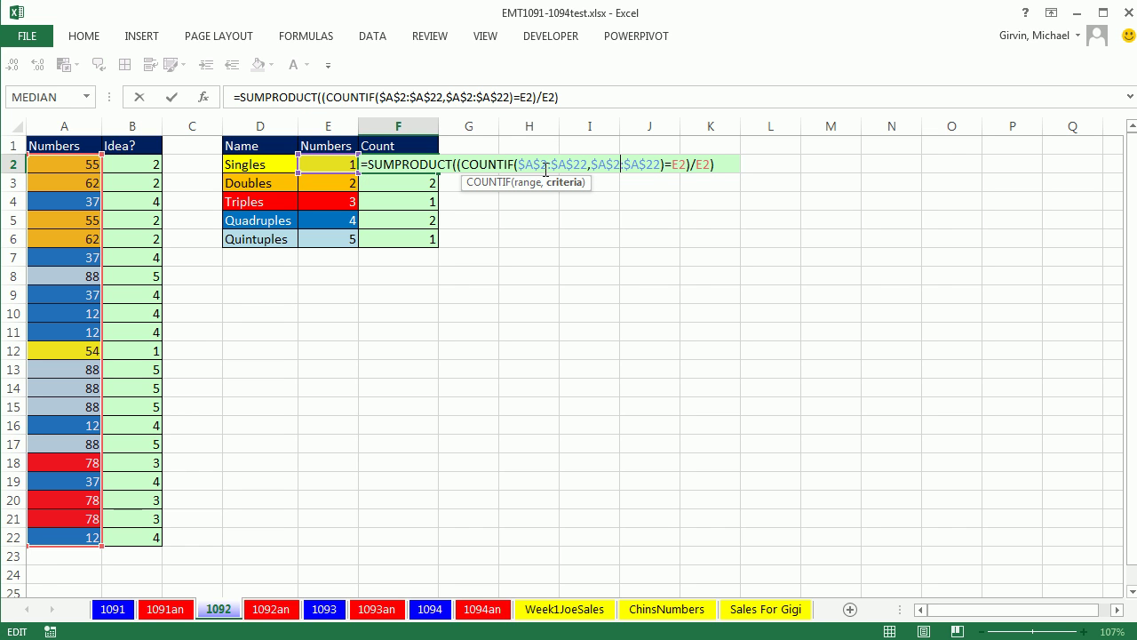
pyautogui.click(543, 165)
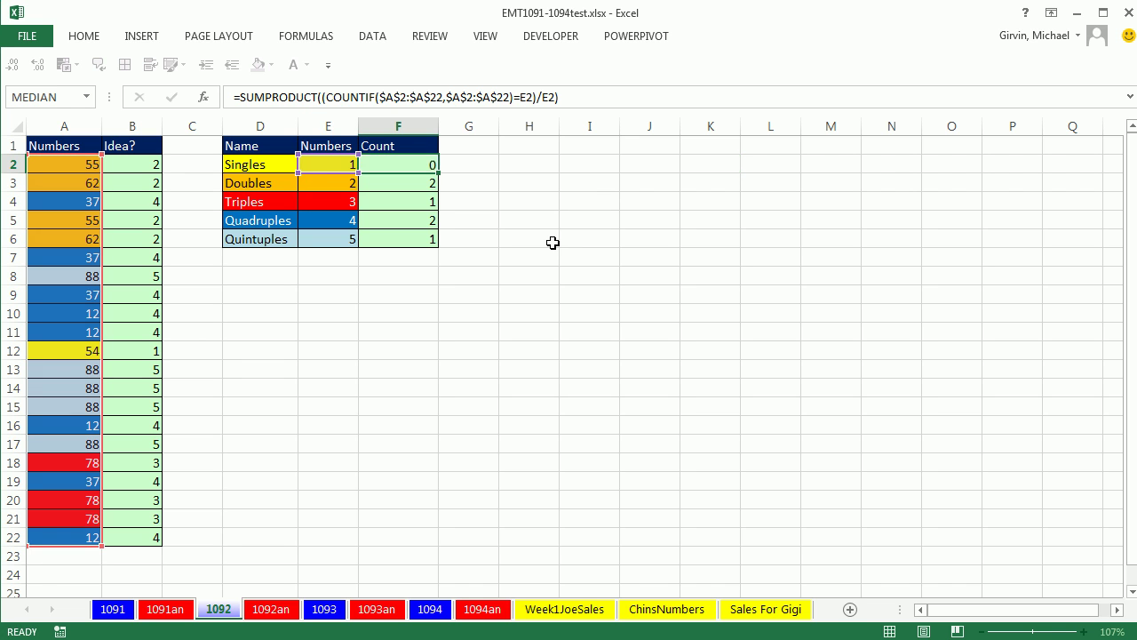
pyautogui.hotkey('ctrl', 'Return')
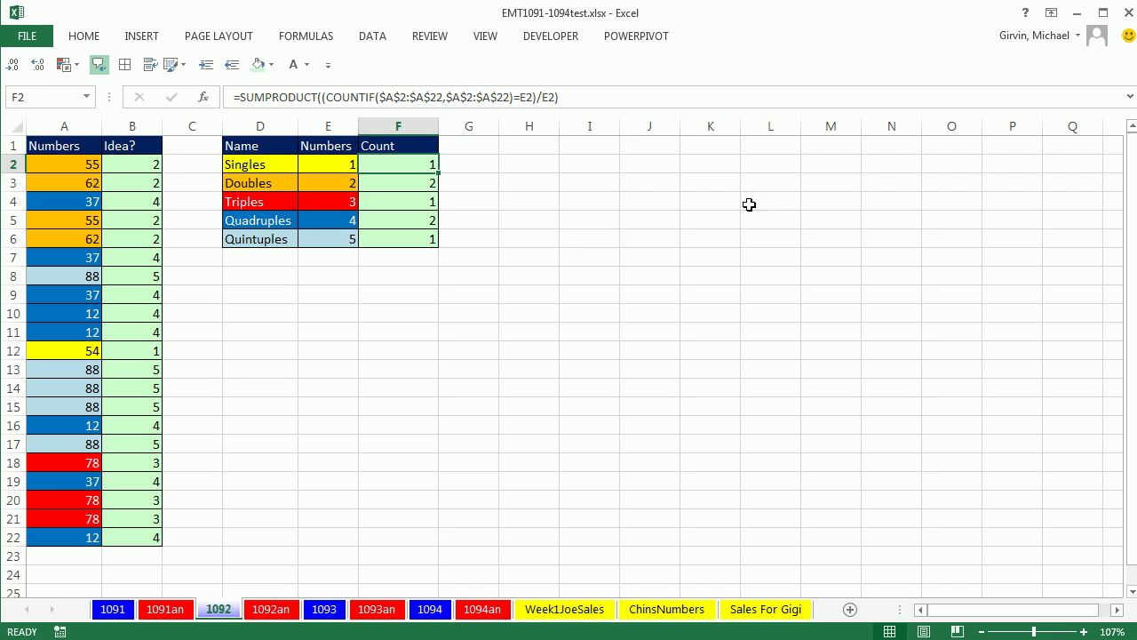
pyautogui.doubleClick(436, 173)
pyautogui.click(416, 241)
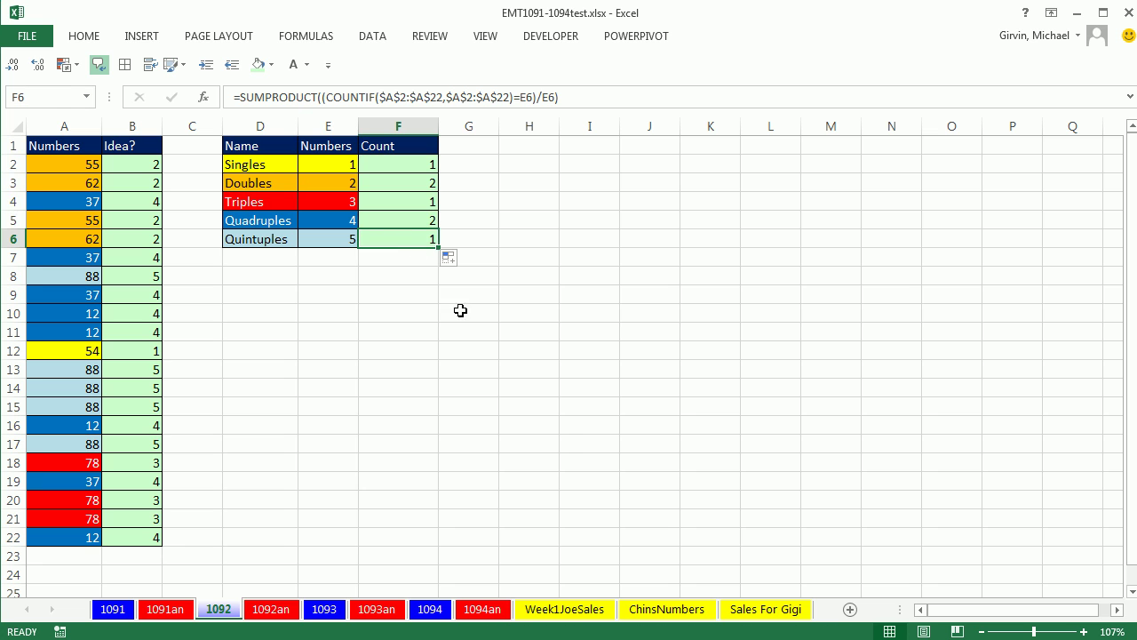
pyautogui.press('F2')
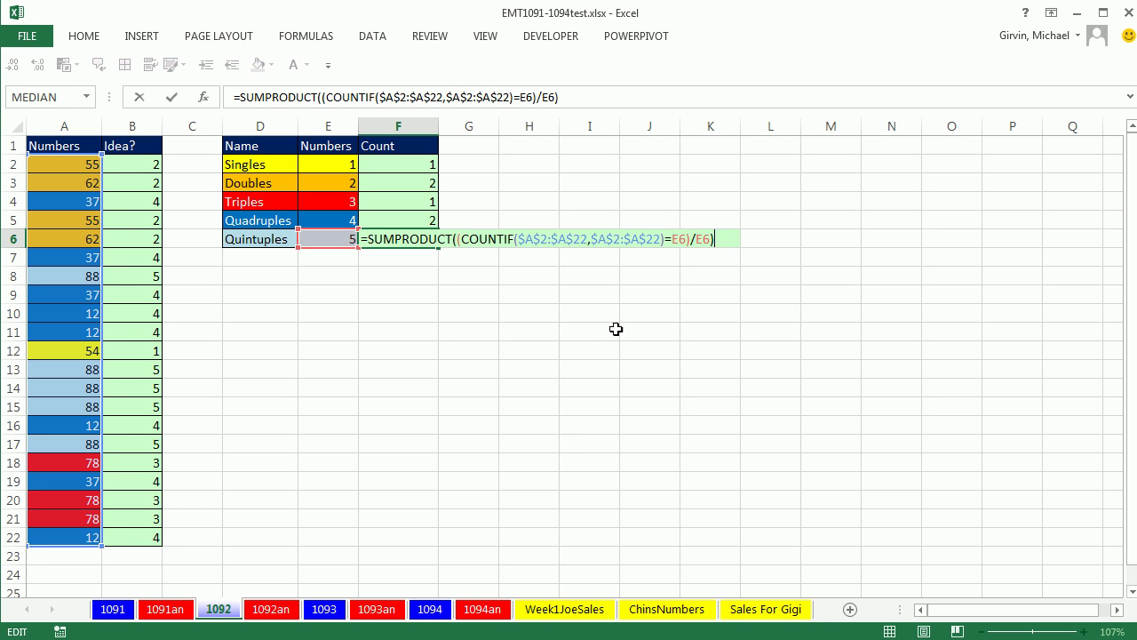